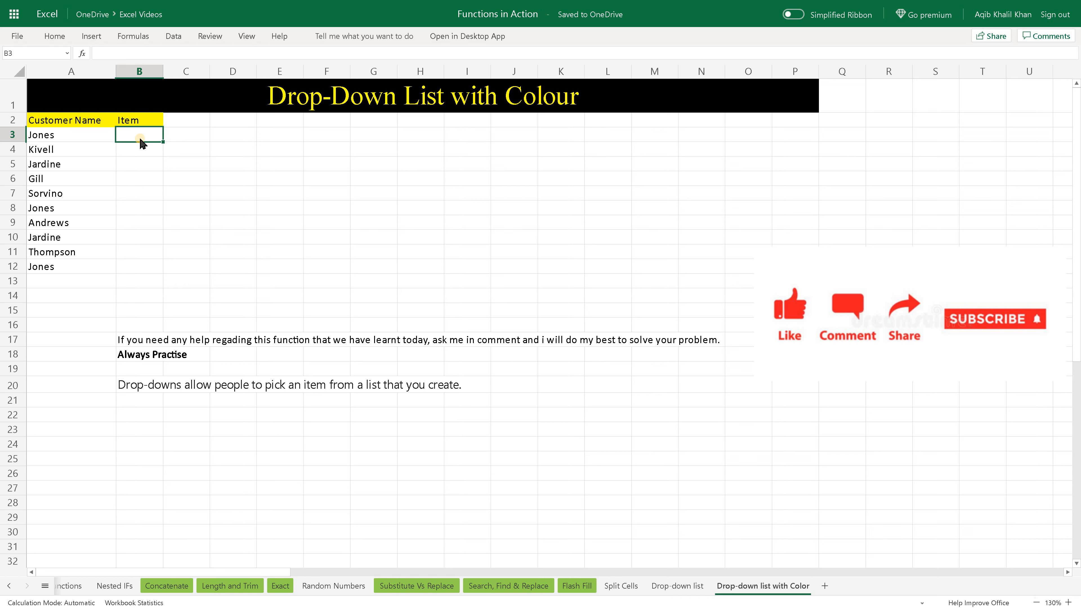
pyautogui.click(153, 136)
pyautogui.click(134, 134)
pyautogui.click(144, 134)
pyautogui.click(78, 135)
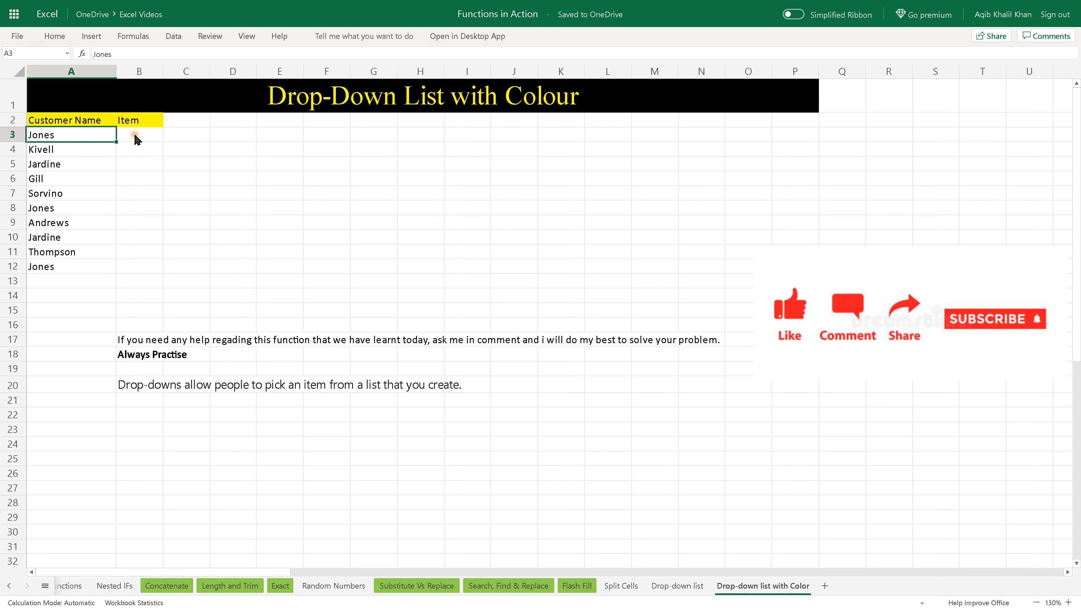
# Start a data validation rule on cell B3 that allows only values from a List.
pyautogui.click(134, 135)
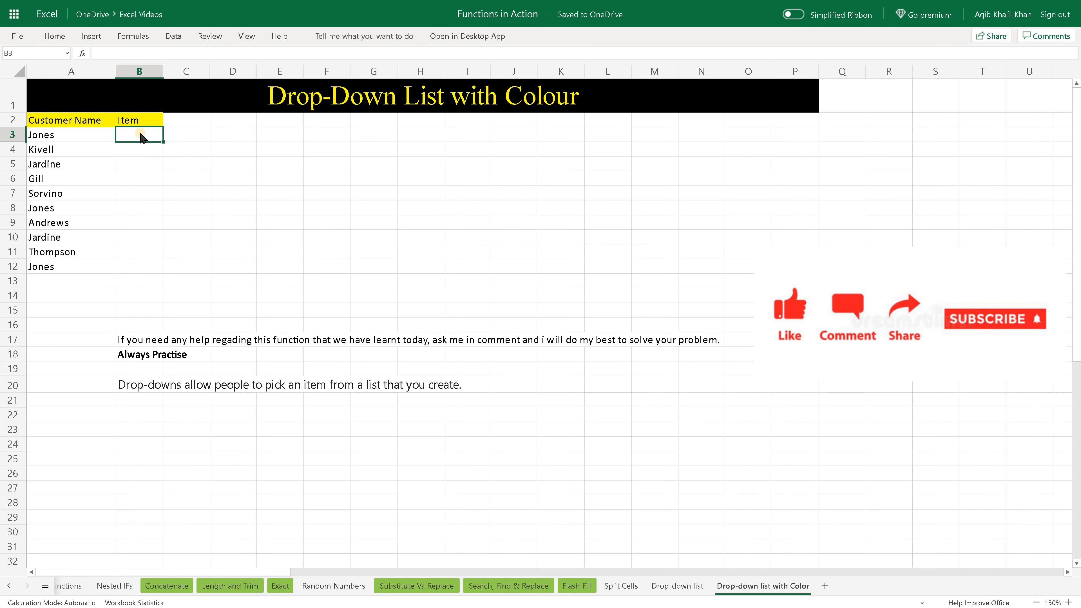
pyautogui.click(181, 39)
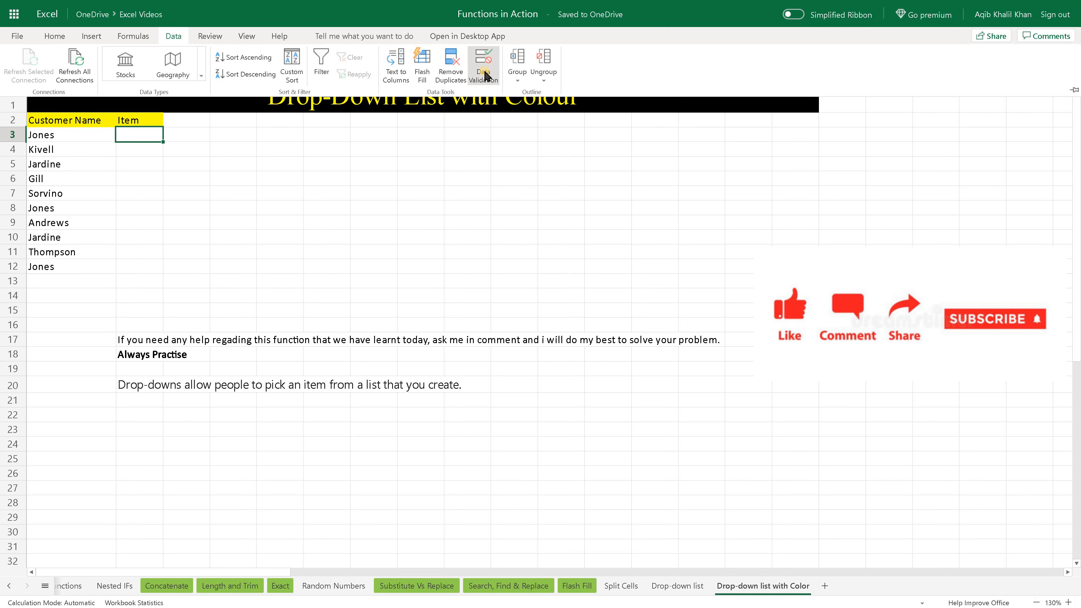
pyautogui.click(485, 77)
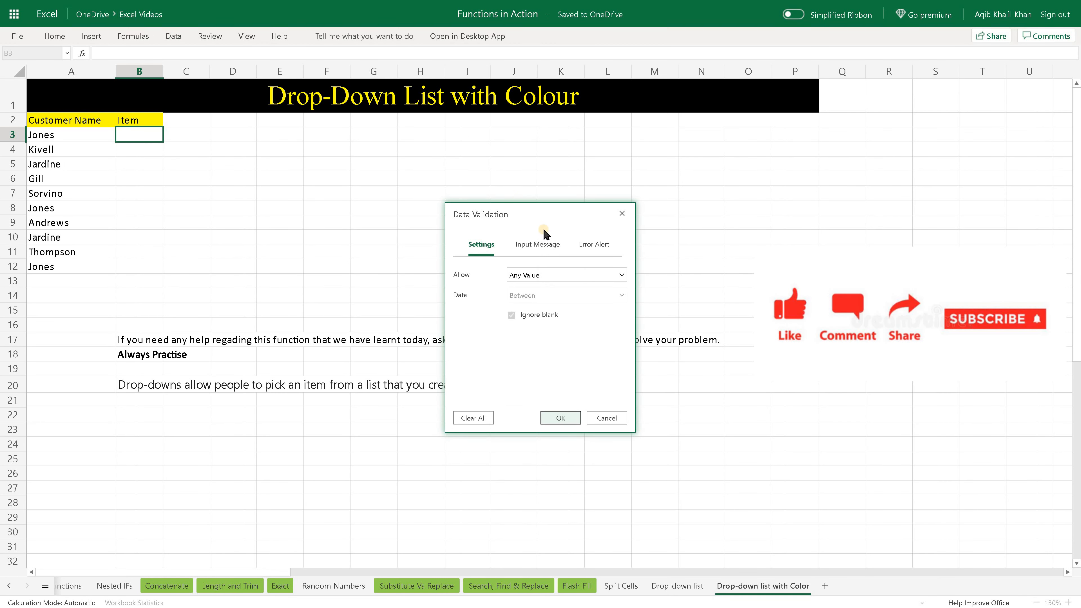
pyautogui.click(567, 282)
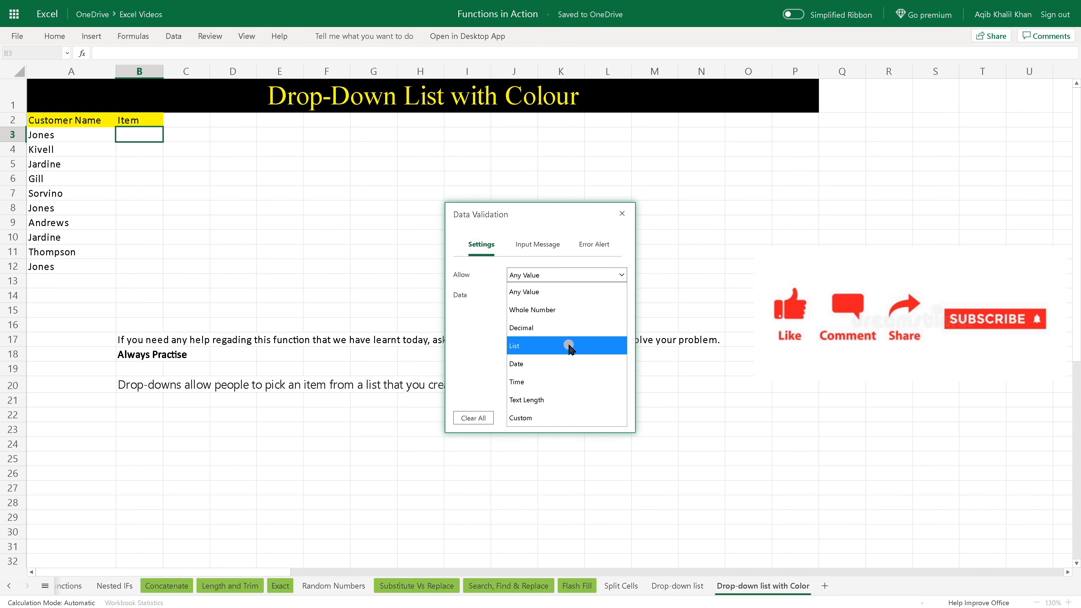
pyautogui.click(534, 346)
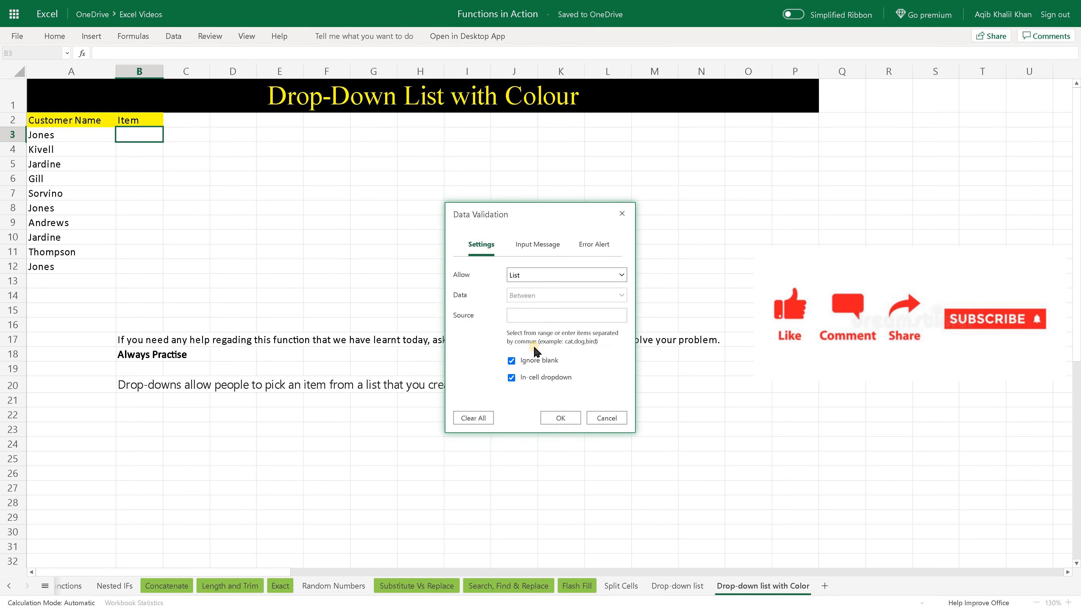
pyautogui.click(538, 321)
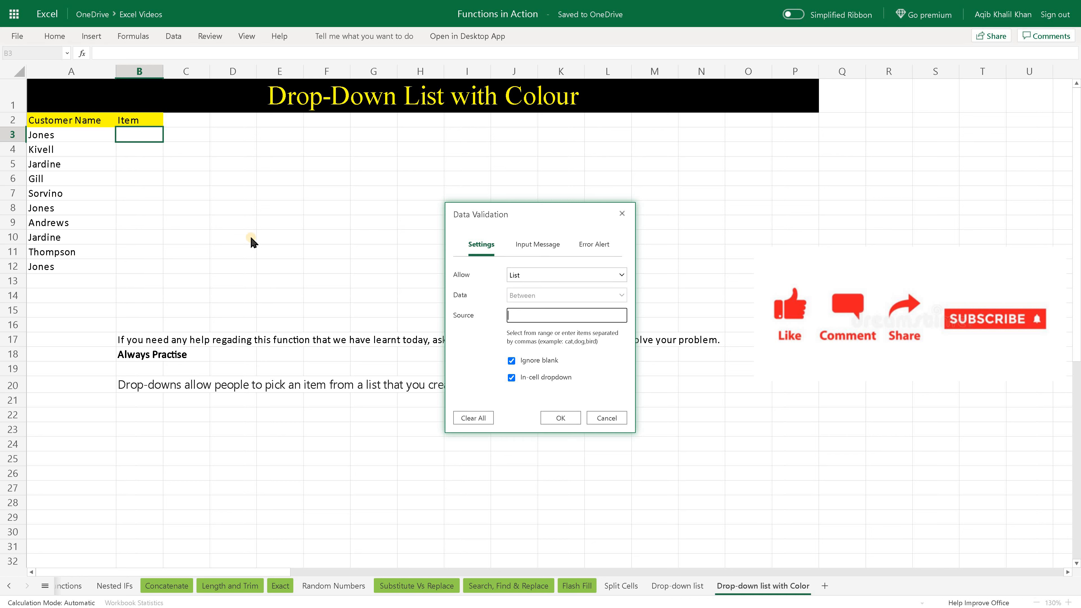
pyautogui.moveTo(365, 232); pyautogui.dragTo(465, 246)
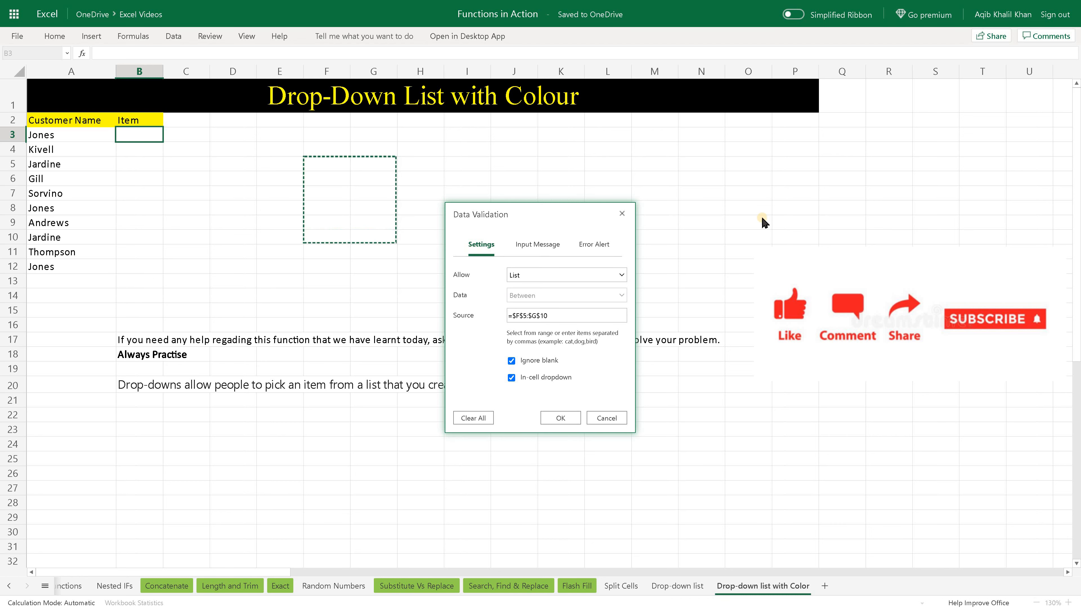
pyautogui.moveTo(765, 221); pyautogui.dragTo(888, 223)
pyautogui.moveTo(732, 479); pyautogui.dragTo(793, 444)
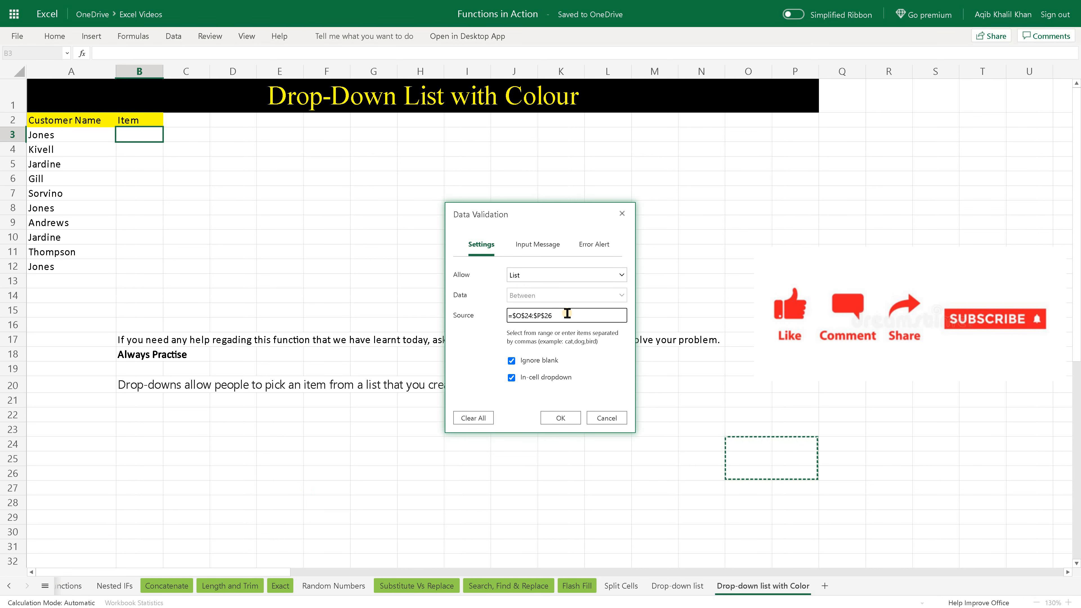
pyautogui.hotkey('ctrl', 'a')
pyautogui.press('BackSpace')
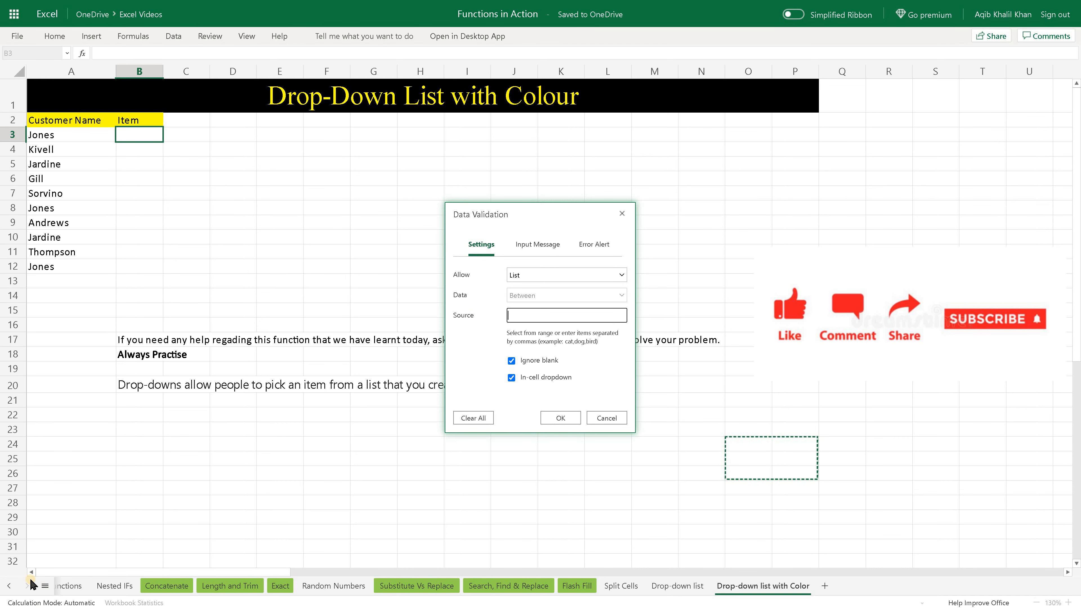
# Set the list source to the item cells C2:C30 on the Sample Data sheet.
pyautogui.click(8, 585)
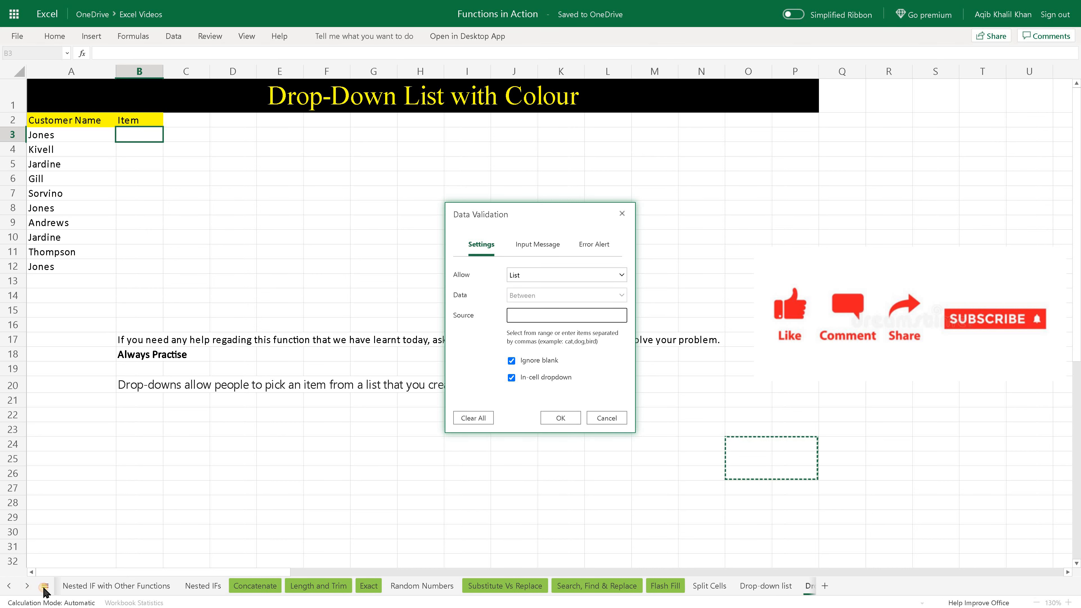
pyautogui.click(11, 587)
pyautogui.click(10, 587)
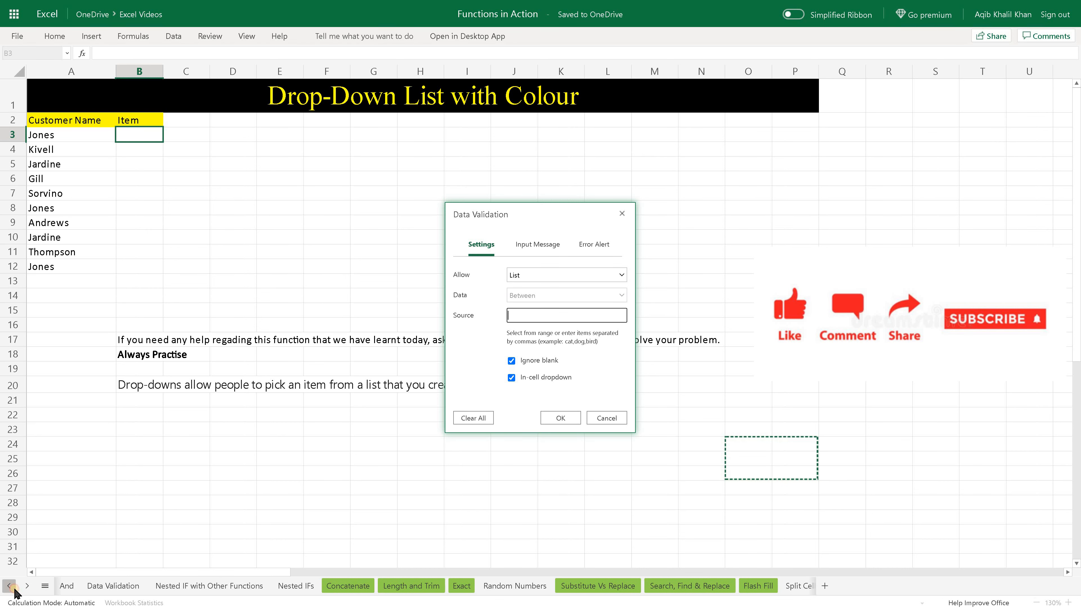
pyautogui.click(9, 586)
pyautogui.click(9, 586)
pyautogui.click(9, 586)
pyautogui.click(9, 585)
pyautogui.click(9, 586)
pyautogui.click(9, 586)
pyautogui.click(9, 585)
pyautogui.click(9, 586)
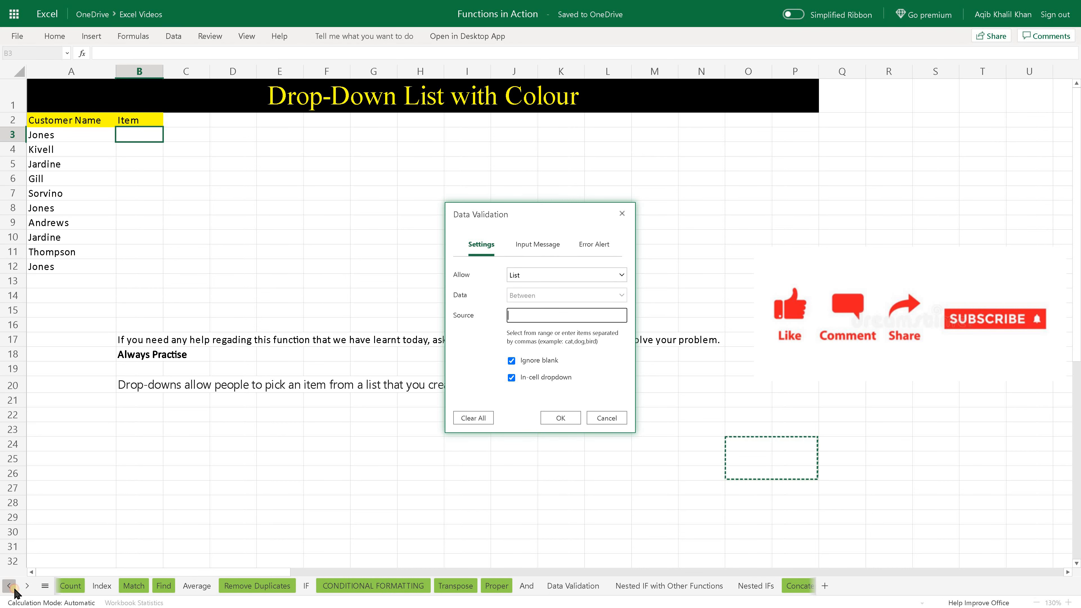
pyautogui.click(9, 586)
pyautogui.click(10, 585)
pyautogui.click(9, 585)
pyautogui.click(9, 585)
pyautogui.click(10, 585)
pyautogui.click(10, 585)
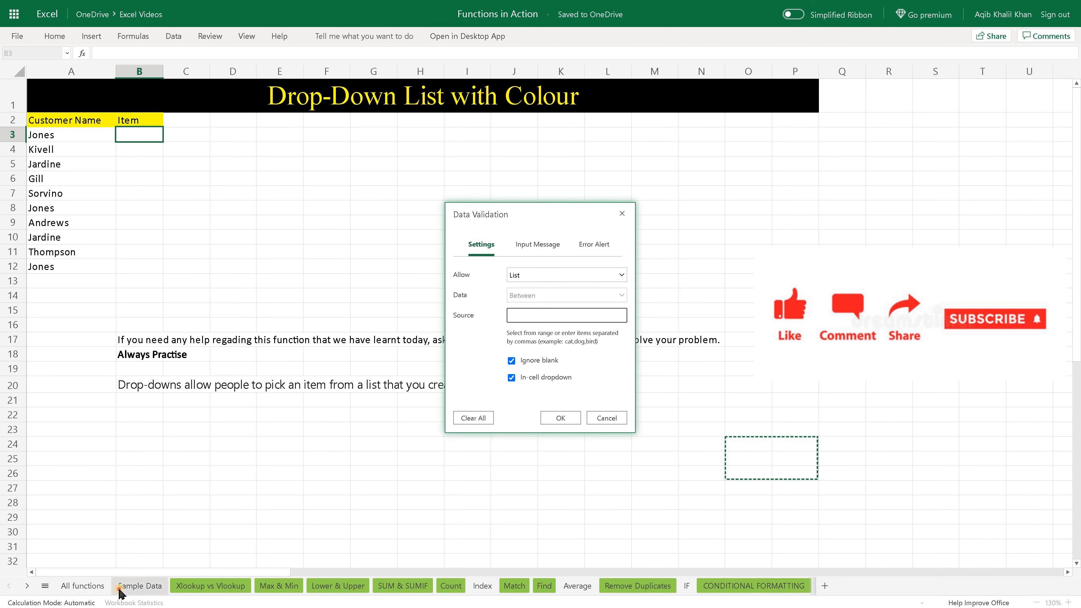
pyautogui.click(122, 589)
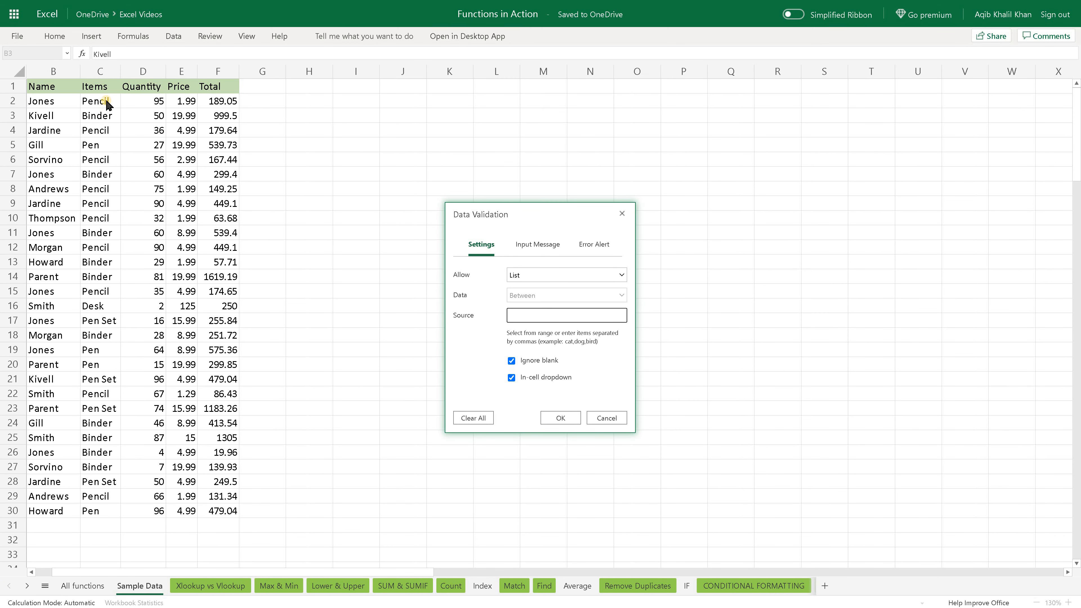
pyautogui.moveTo(106, 157); pyautogui.dragTo(106, 249)
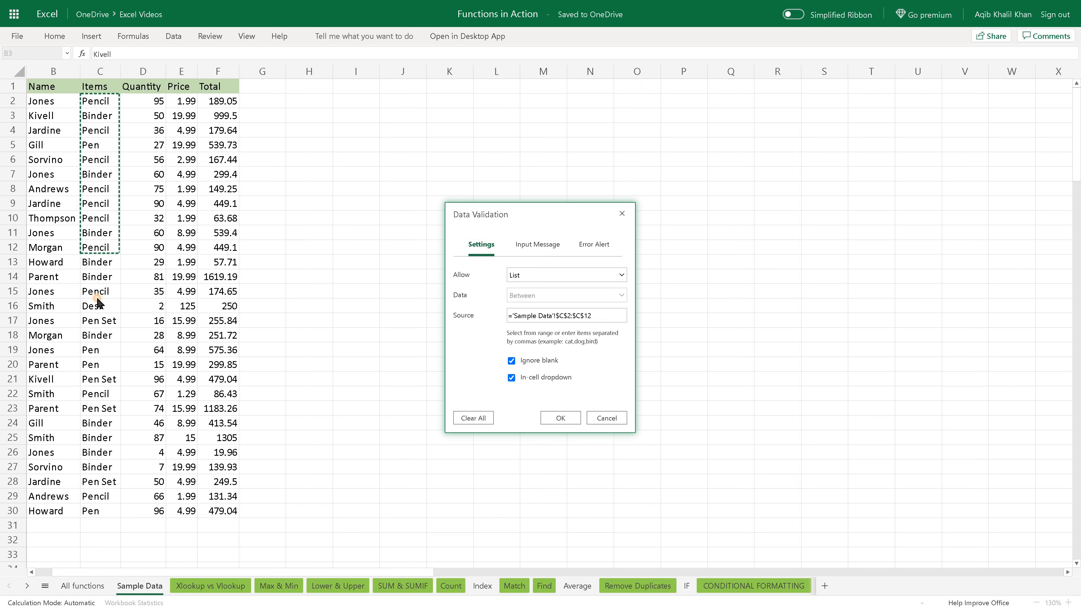
pyautogui.moveTo(97, 303); pyautogui.dragTo(106, 464)
pyautogui.moveTo(94, 508); pyautogui.dragTo(95, 509)
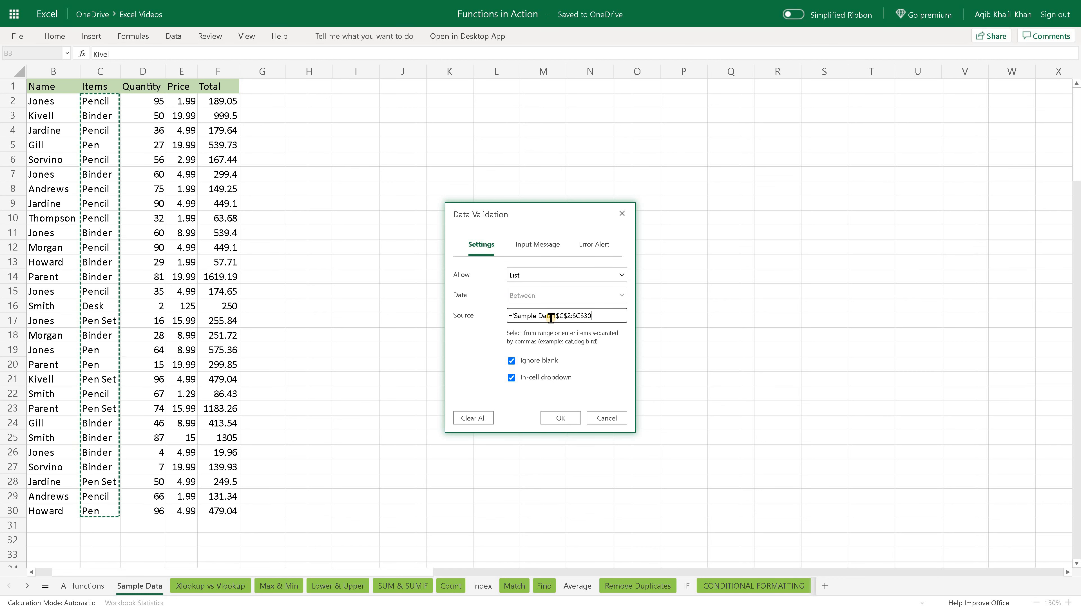
# Add the input message "Please select an item from the list." to the validation rule, leaving its title blank.
pyautogui.click(545, 246)
pyautogui.click(475, 316)
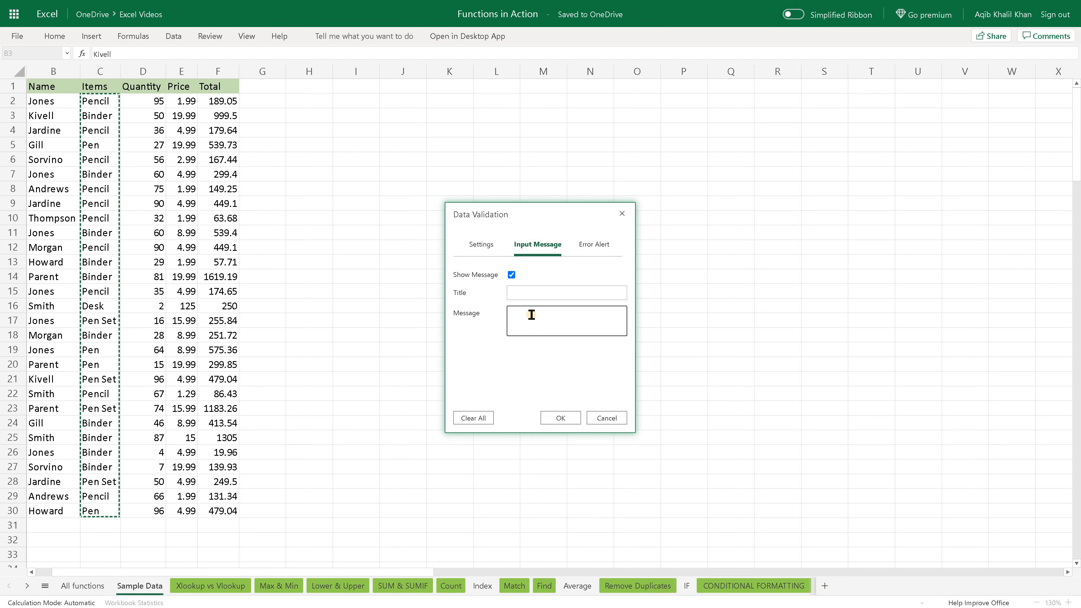
pyautogui.click(531, 293)
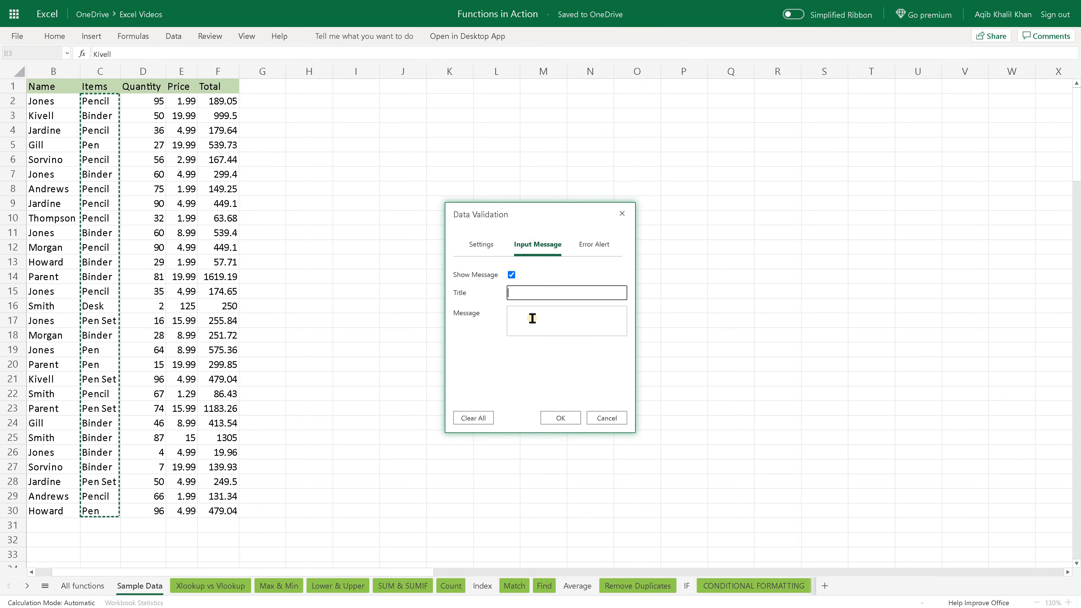
pyautogui.click(532, 319)
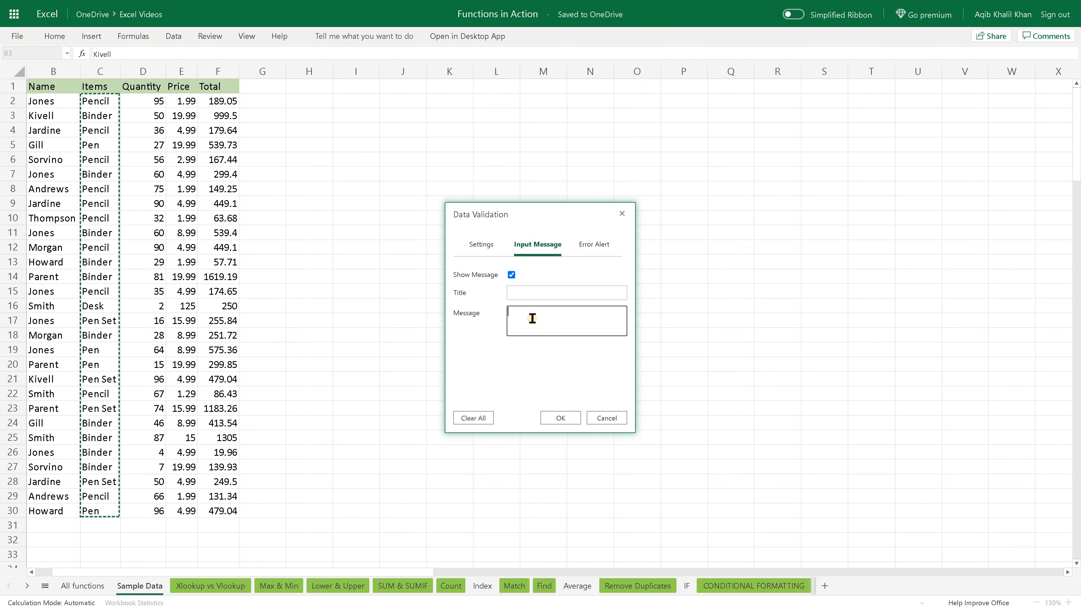
pyautogui.write('Please select an item')
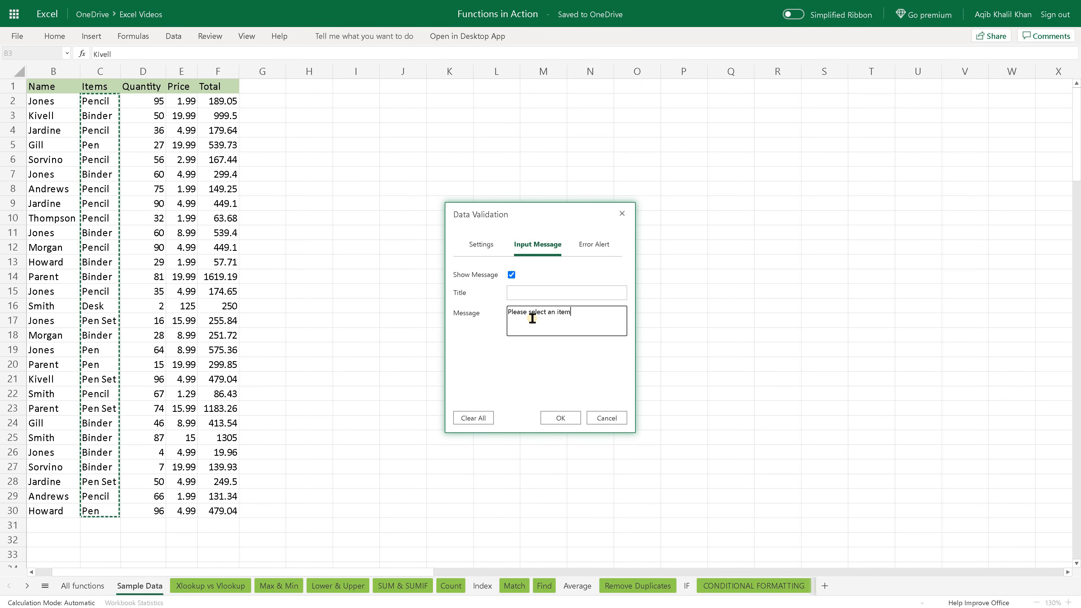
pyautogui.write(' from the list.')
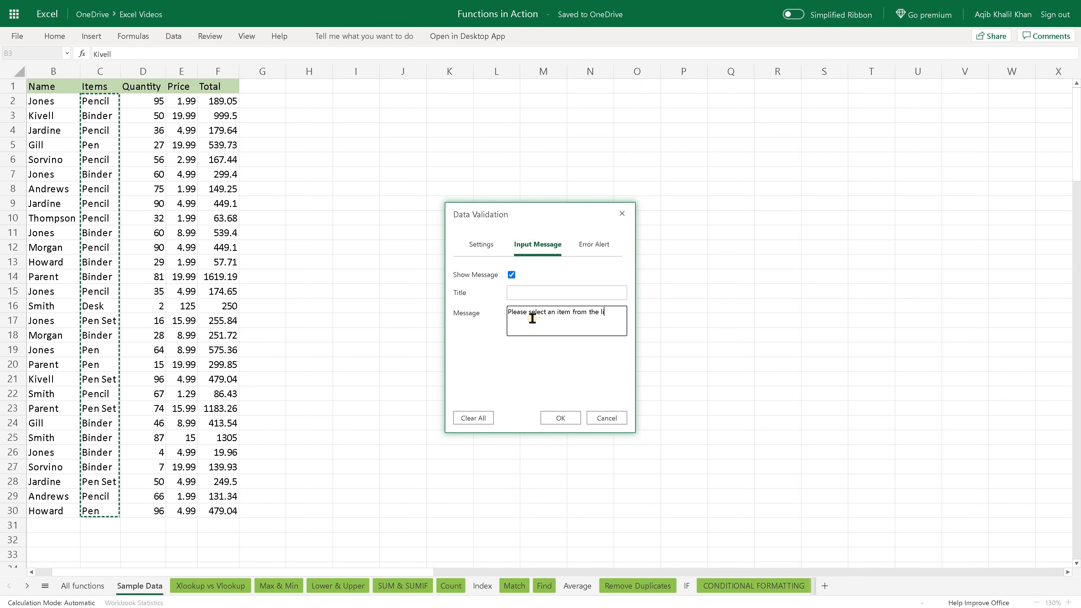
# Give the validation rule's blocking error alert the message "Invalid Entry.".
pyautogui.click(587, 245)
pyautogui.click(524, 328)
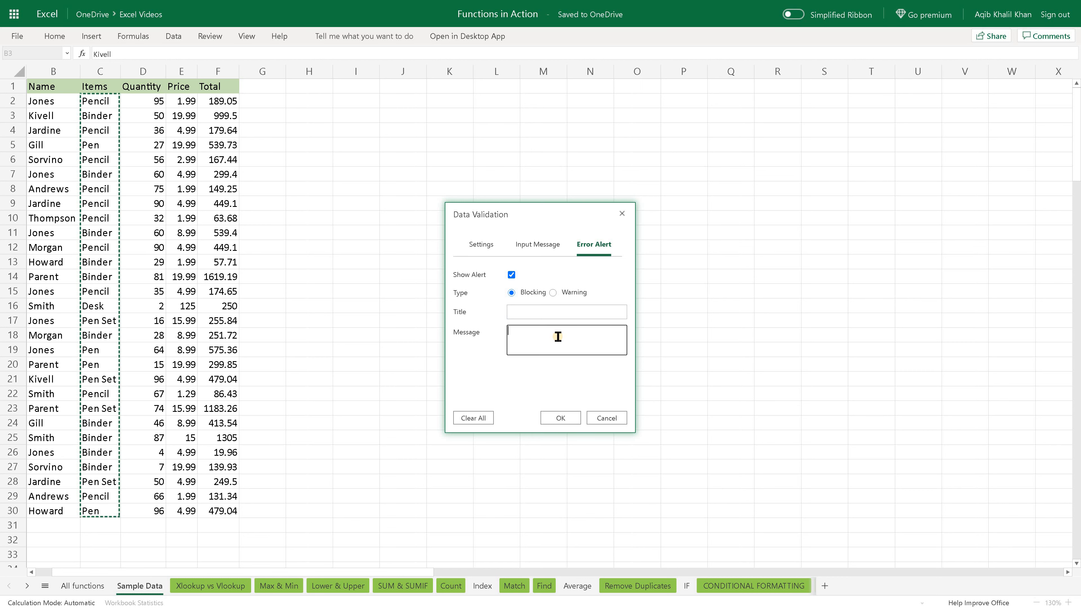
pyautogui.write('Invalid Entry.')
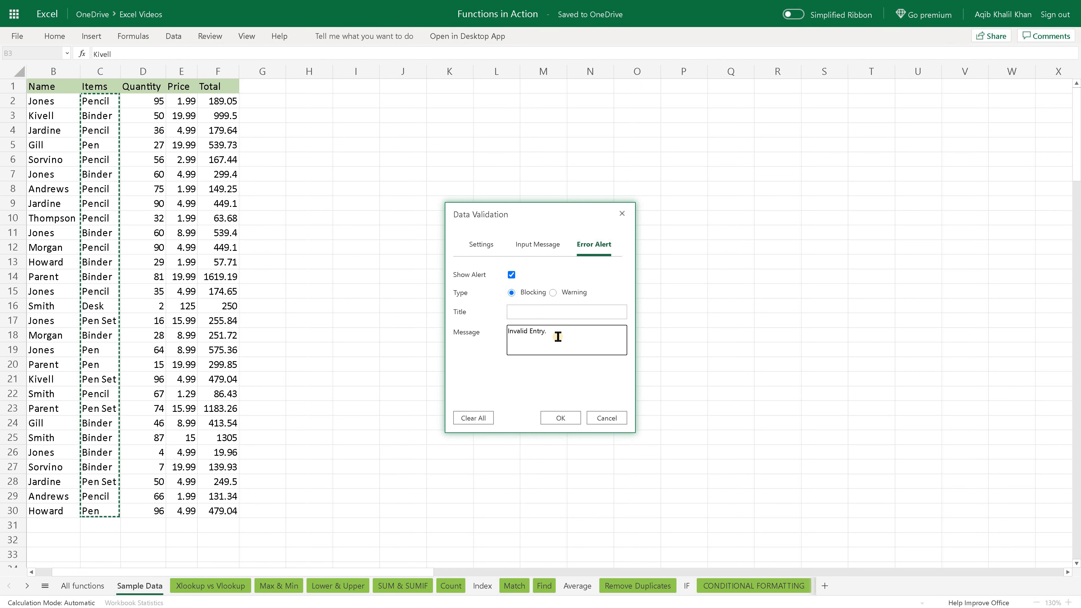
pyautogui.click(560, 418)
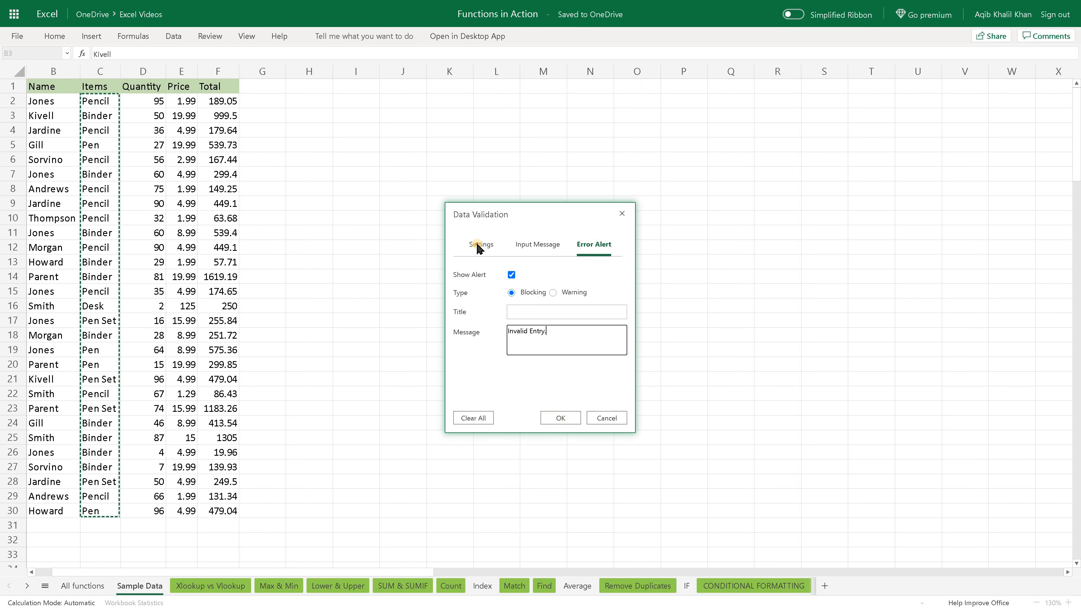
# Review the rule's settings, input message and error alert, and apply the validation to B3.
pyautogui.click(486, 246)
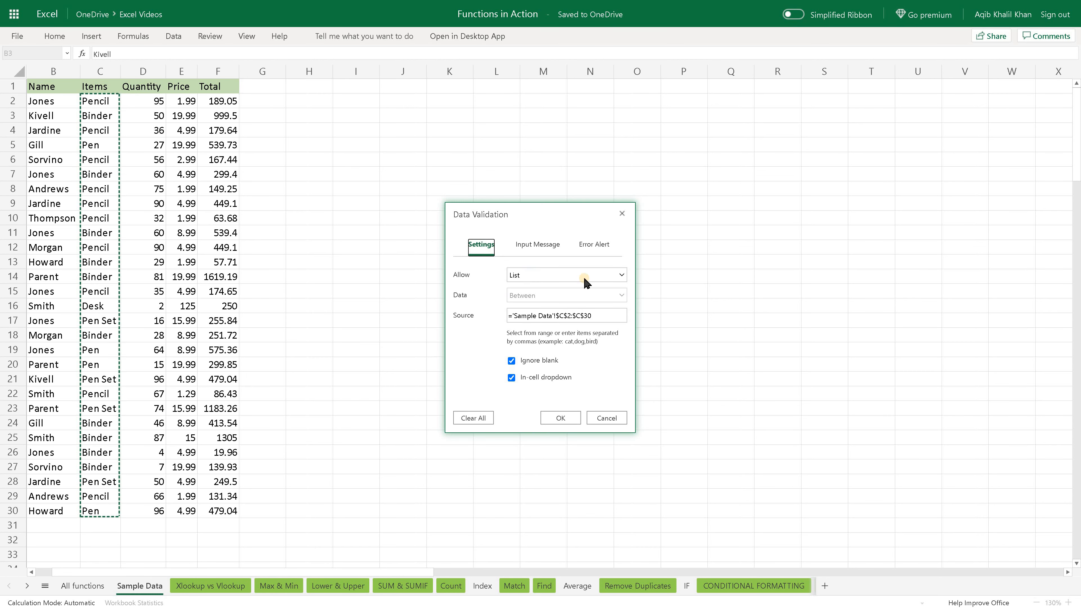
pyautogui.click(546, 250)
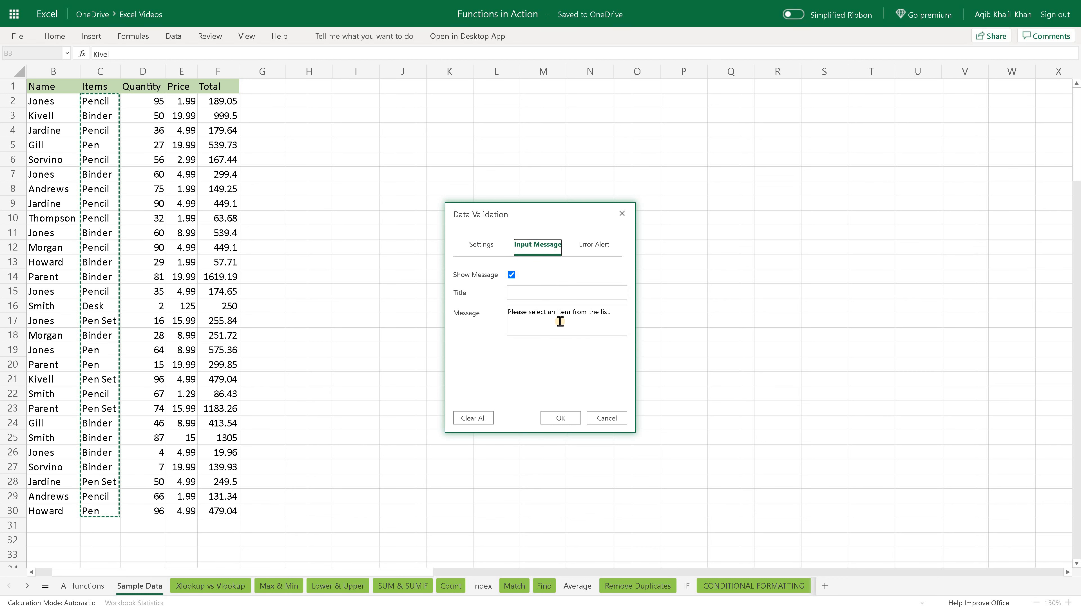
pyautogui.click(592, 248)
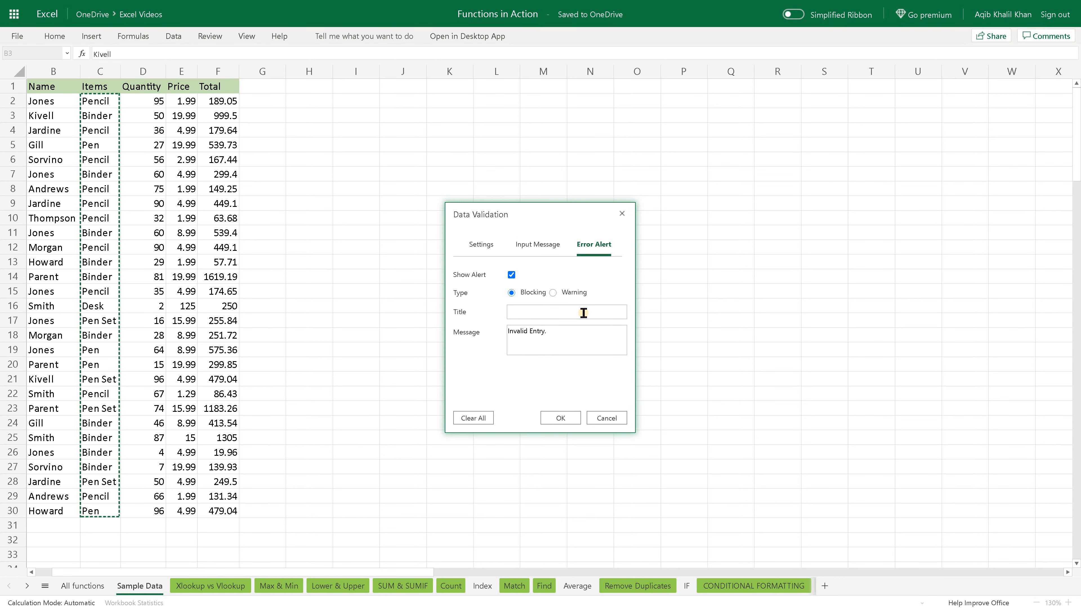
pyautogui.click(564, 335)
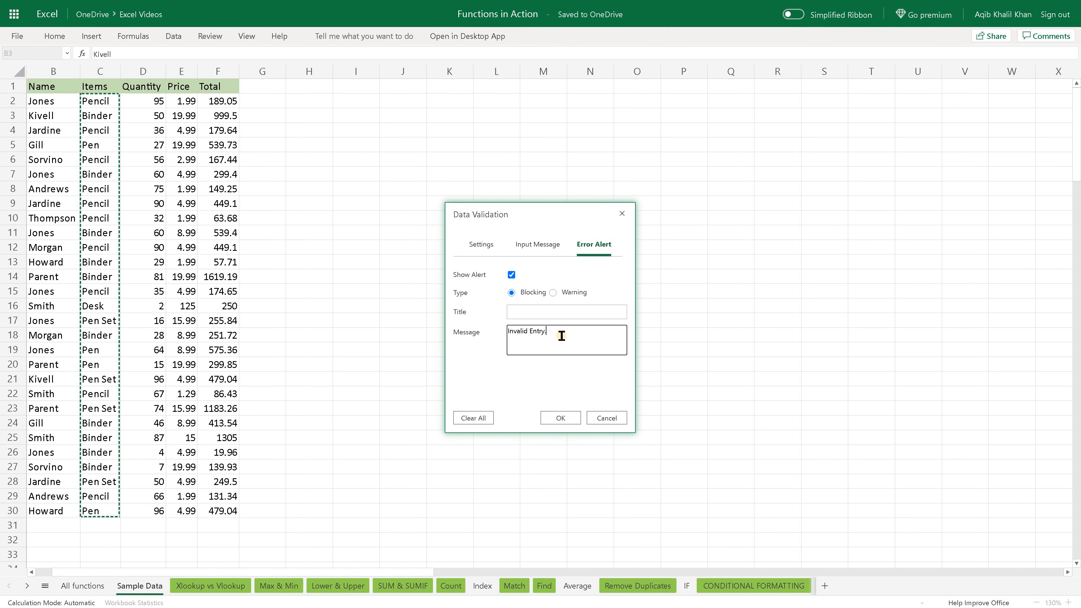
pyautogui.click(569, 418)
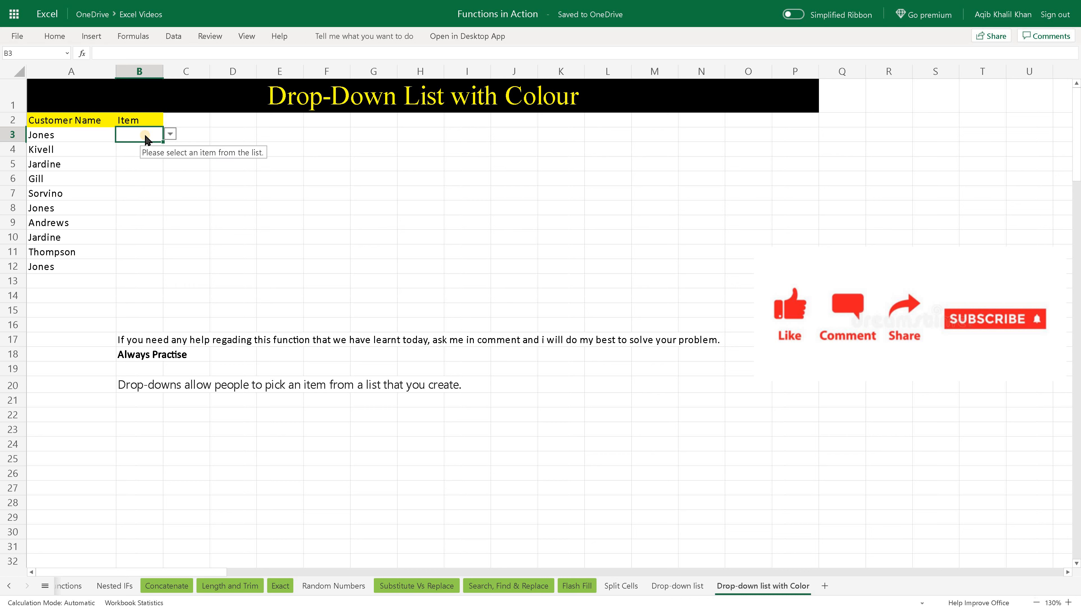
# Browse the items in cell B3's drop-down list and close it without choosing one.
pyautogui.click(171, 135)
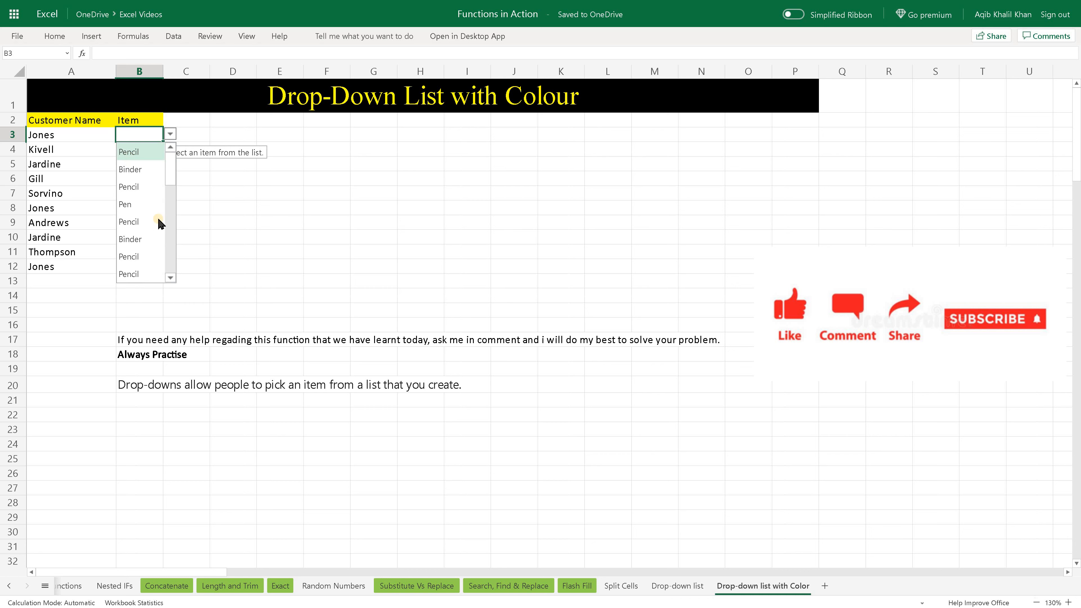
pyautogui.moveTo(170, 183); pyautogui.dragTo(165, 272)
pyautogui.click(190, 135)
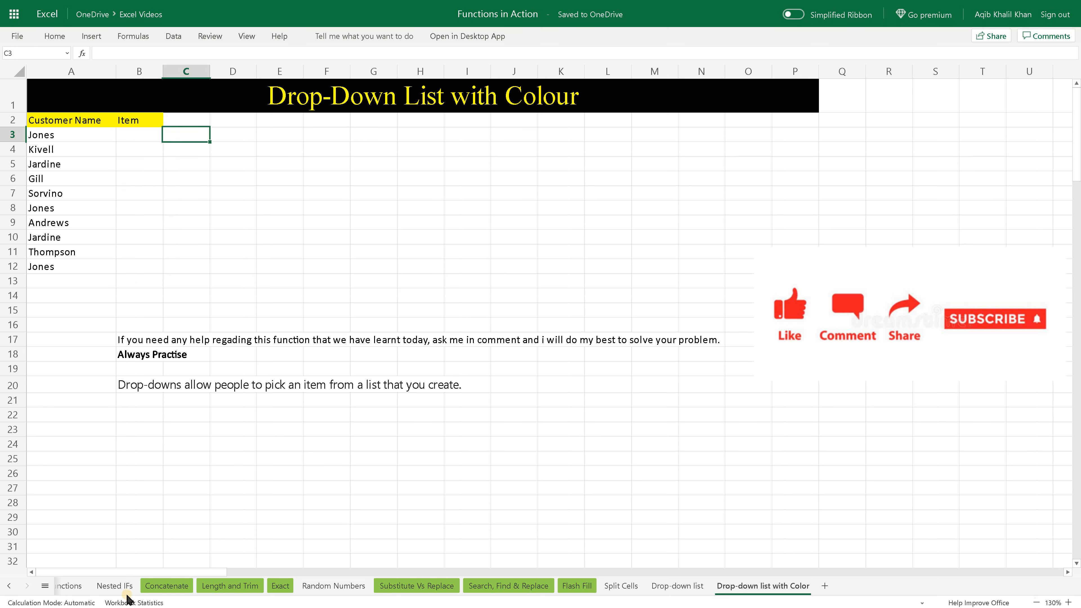
# View the source items on the Sample Data sheet and return to the Drop-down list with Color sheet.
pyautogui.click(44, 586)
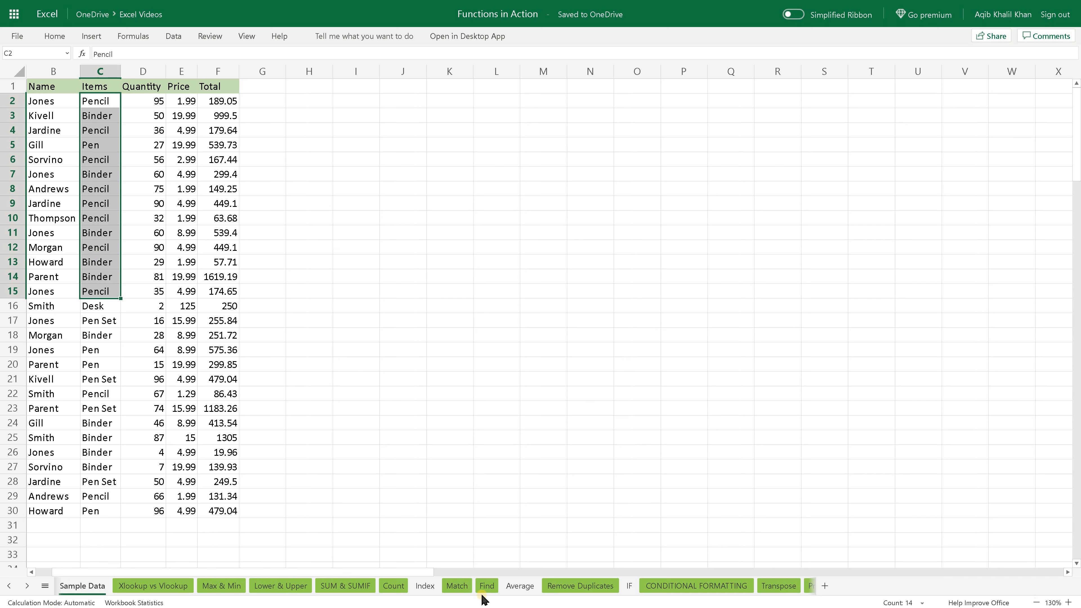
pyautogui.click(45, 586)
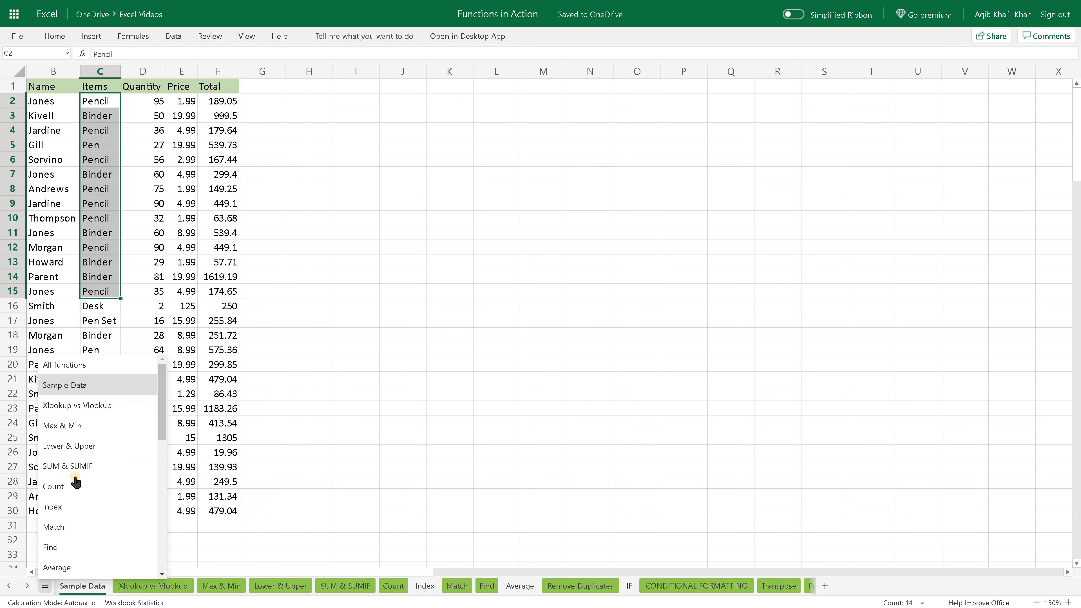
pyautogui.scroll(-10, 76, 482)
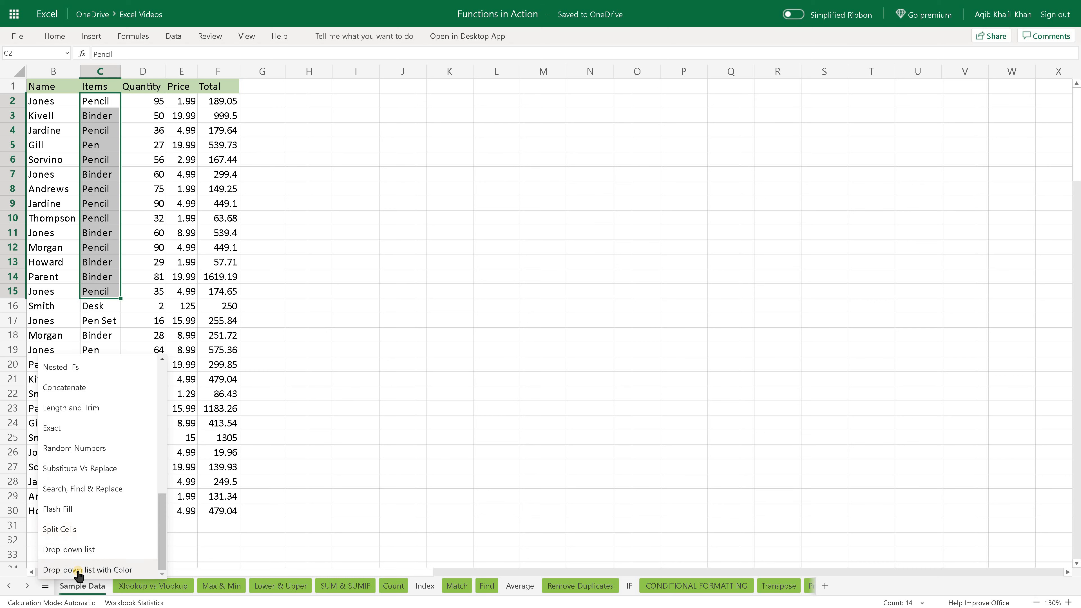
pyautogui.click(79, 569)
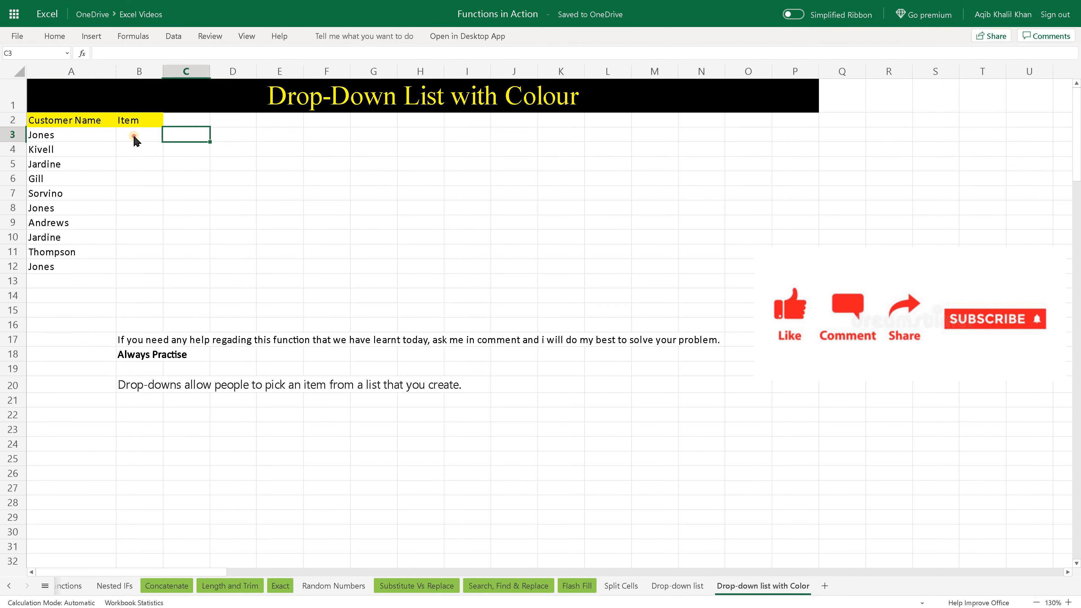
# Fill the drop-down list validation from B3 down the Item column through B12.
pyautogui.click(134, 137)
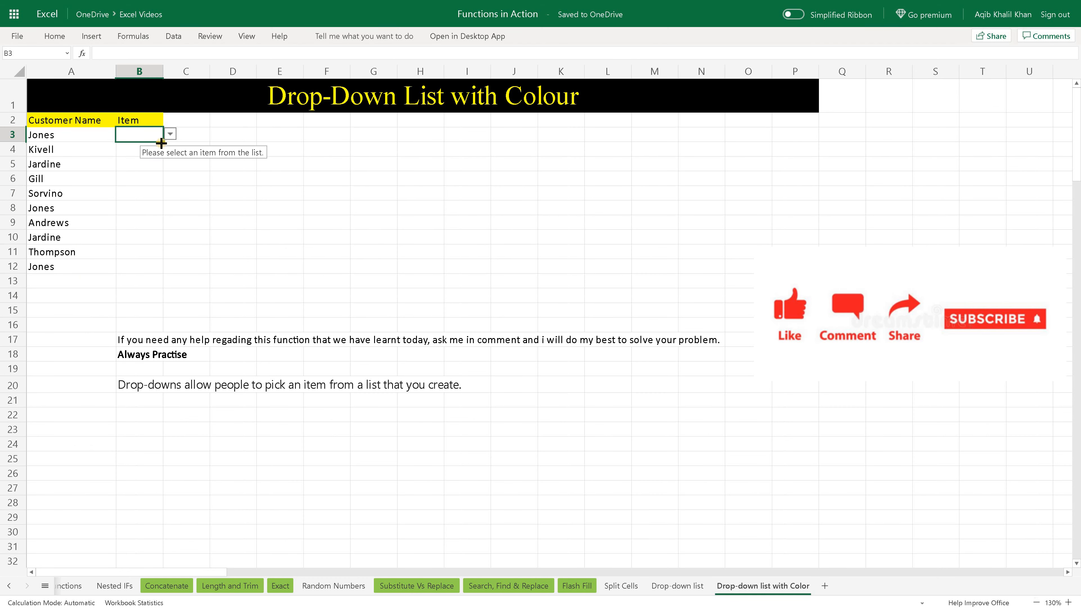
pyautogui.moveTo(160, 143); pyautogui.dragTo(142, 266)
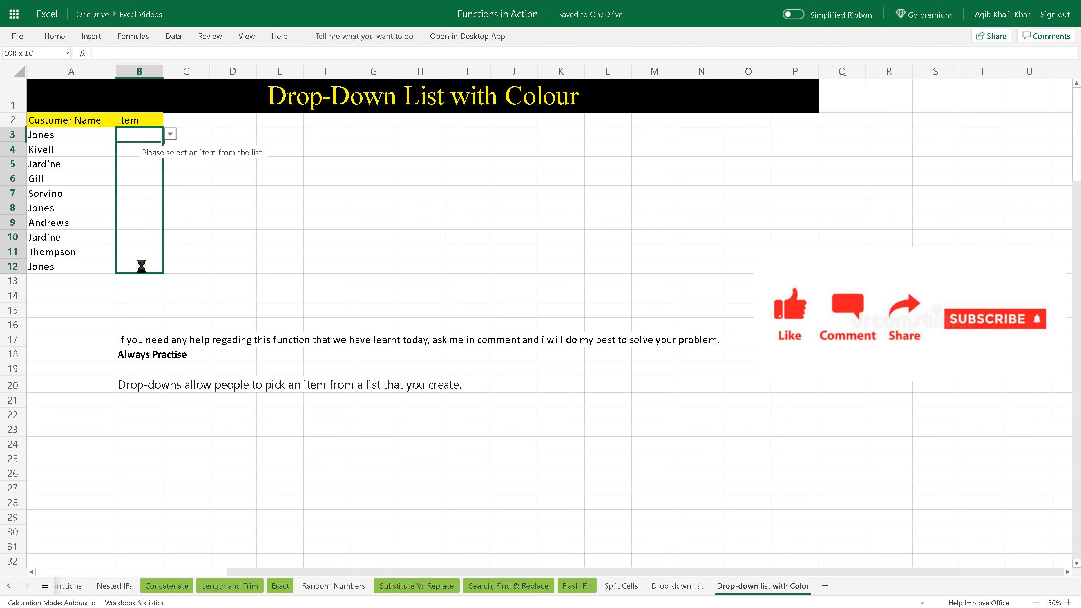
pyautogui.click(169, 175)
pyautogui.click(162, 183)
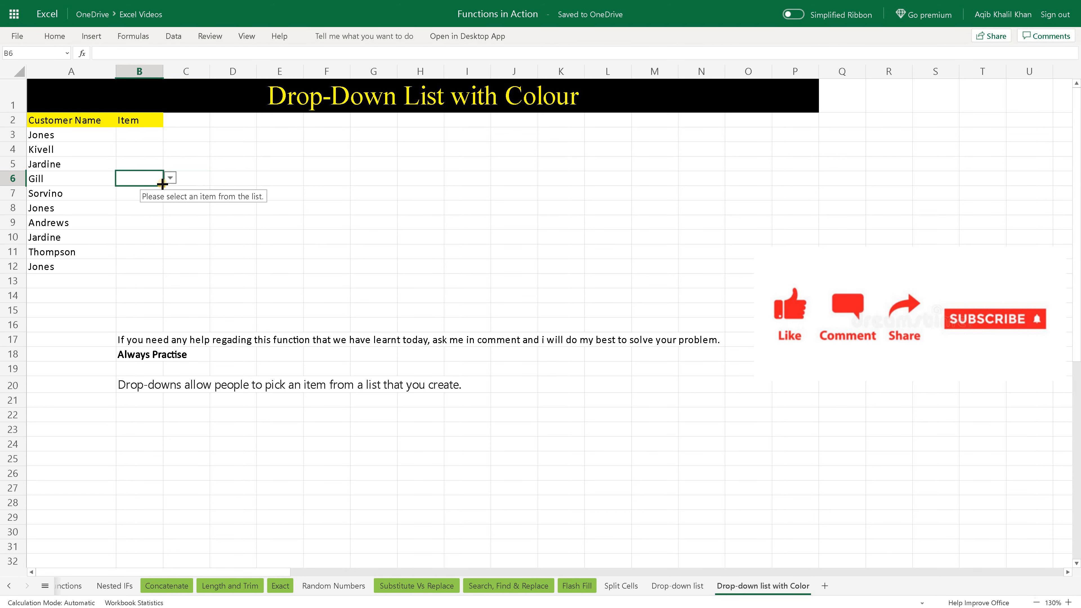
# Choose Binder from the drop-down list in cell B9.
pyautogui.click(156, 223)
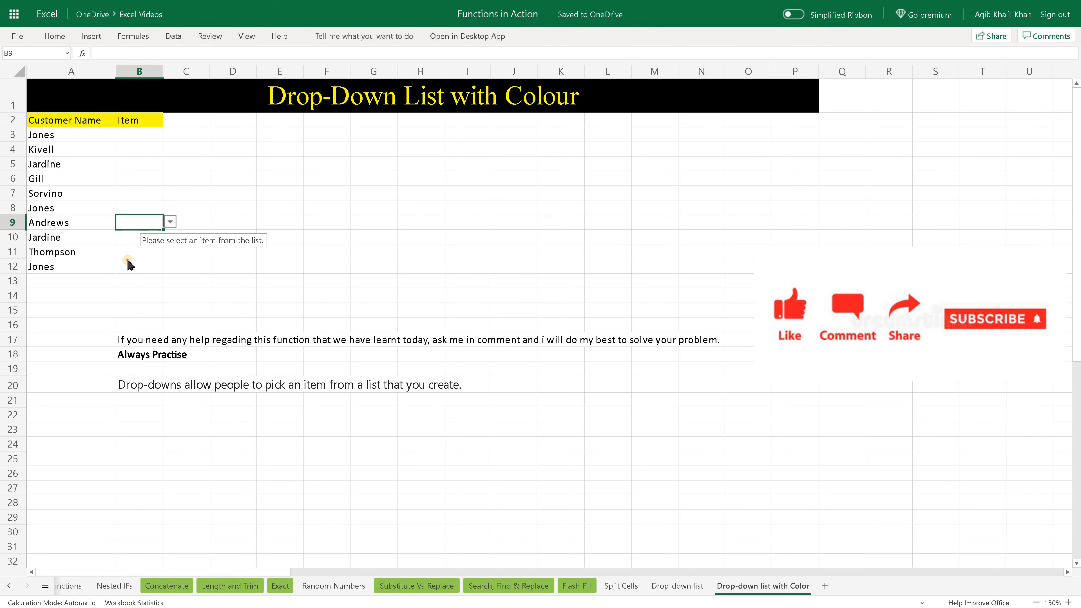
pyautogui.click(169, 222)
pyautogui.click(153, 242)
# Choose Pencil from the drop-down list in B3 and Binder from the one in B5.
pyautogui.click(140, 135)
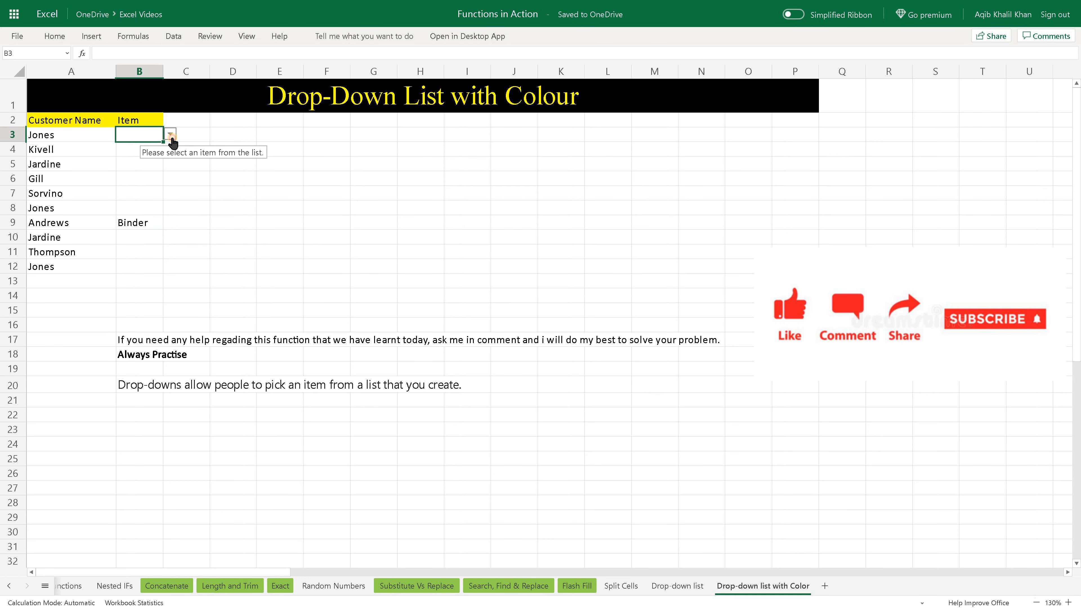
pyautogui.click(170, 134)
pyautogui.click(136, 160)
pyautogui.click(158, 163)
pyautogui.click(170, 163)
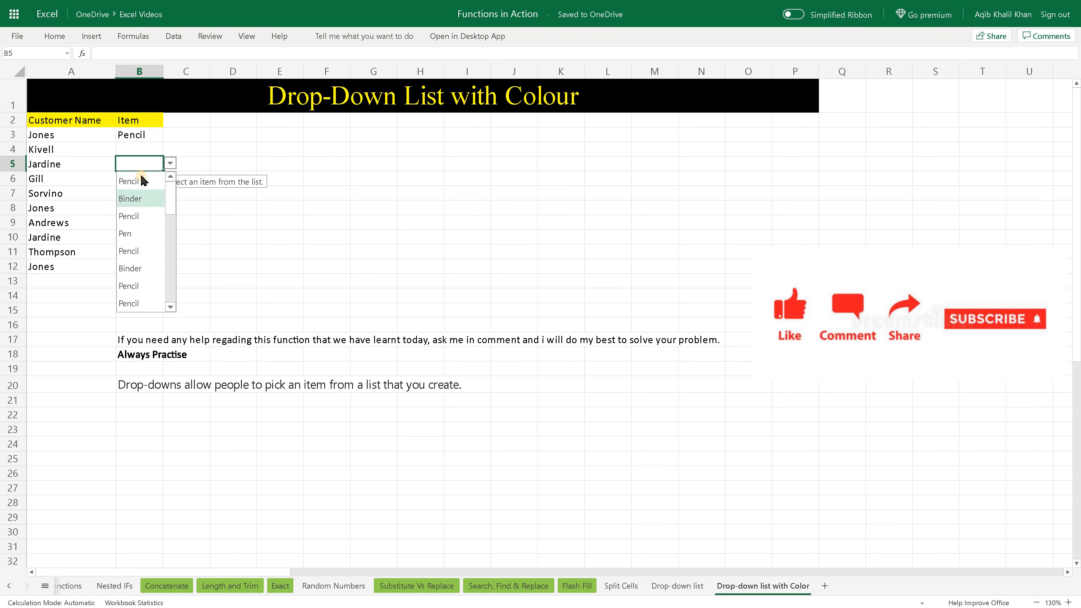
pyautogui.click(141, 199)
pyautogui.click(141, 145)
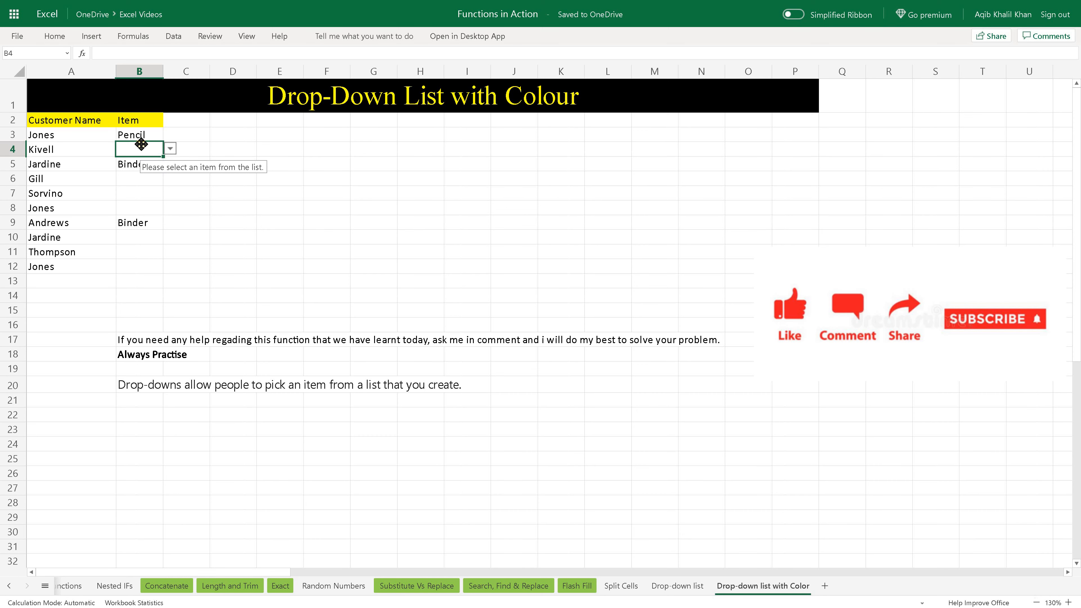
pyautogui.click(173, 36)
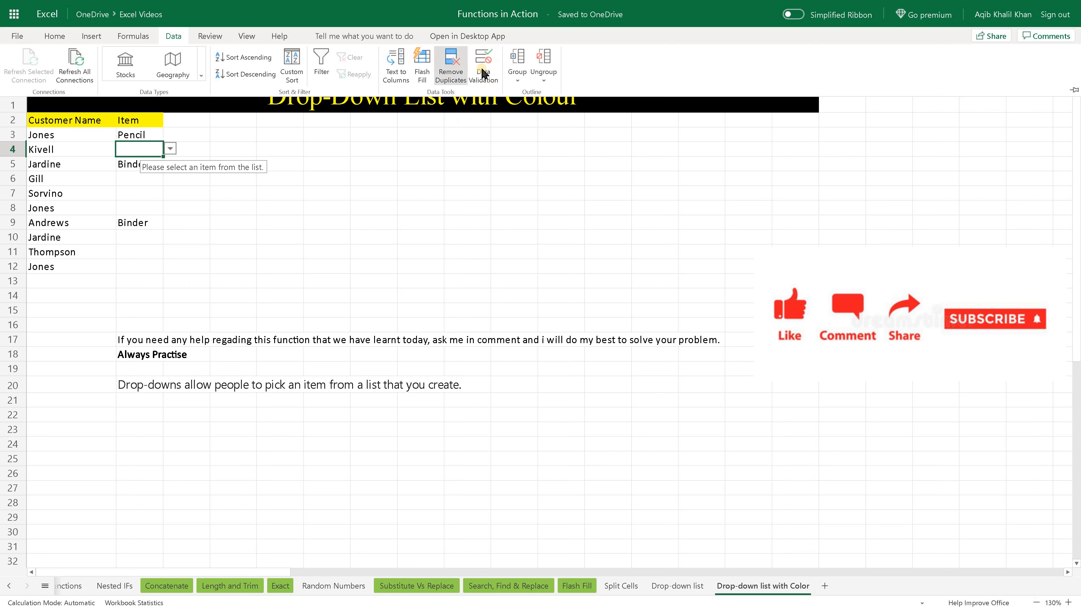
pyautogui.click(147, 154)
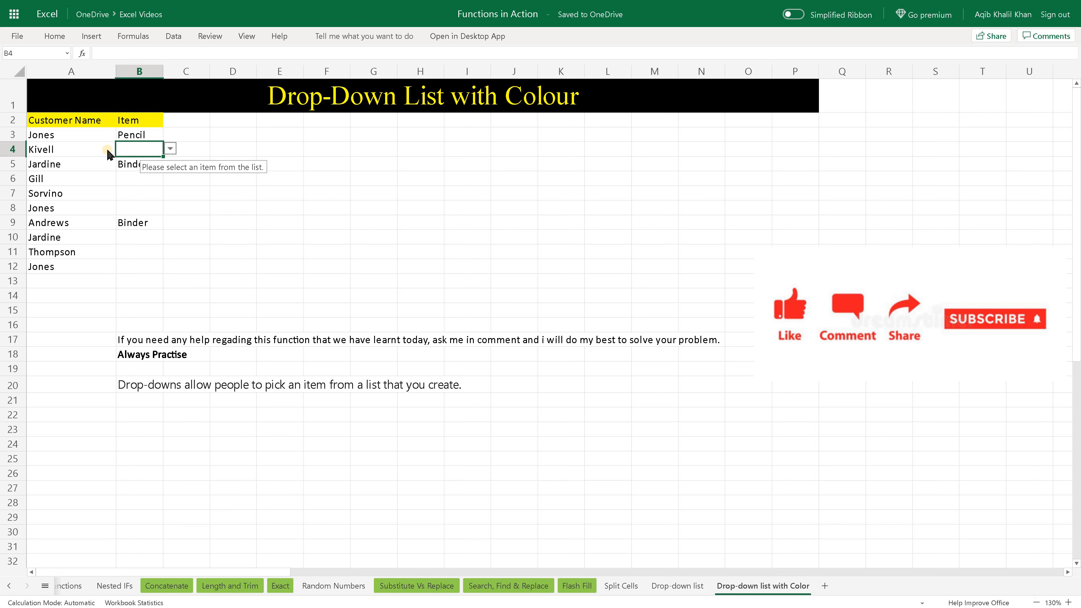
pyautogui.click(146, 137)
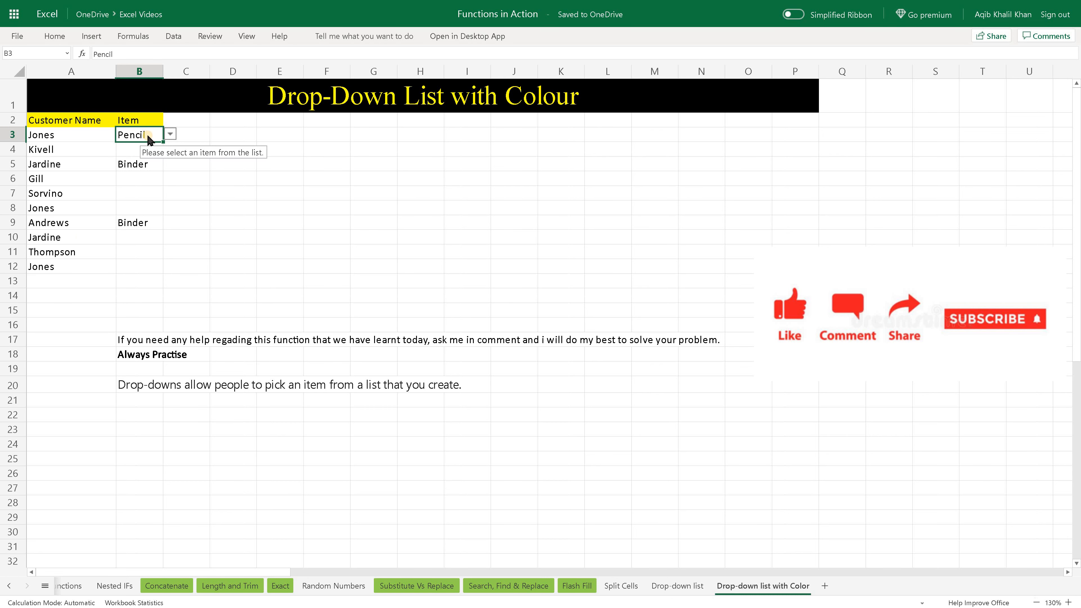
pyautogui.moveTo(149, 138); pyautogui.dragTo(152, 269)
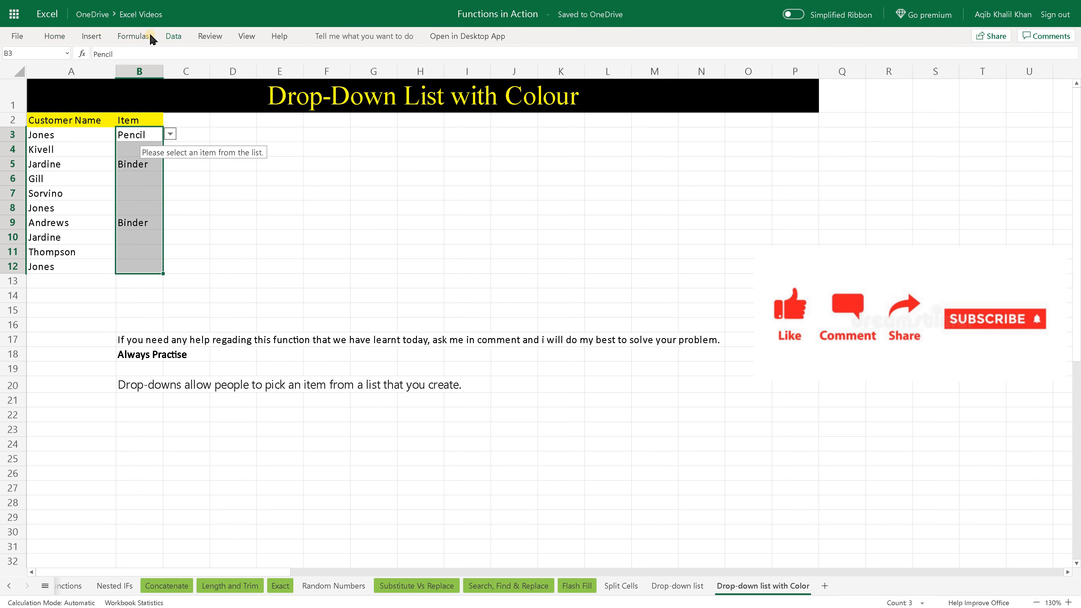
pyautogui.click(53, 36)
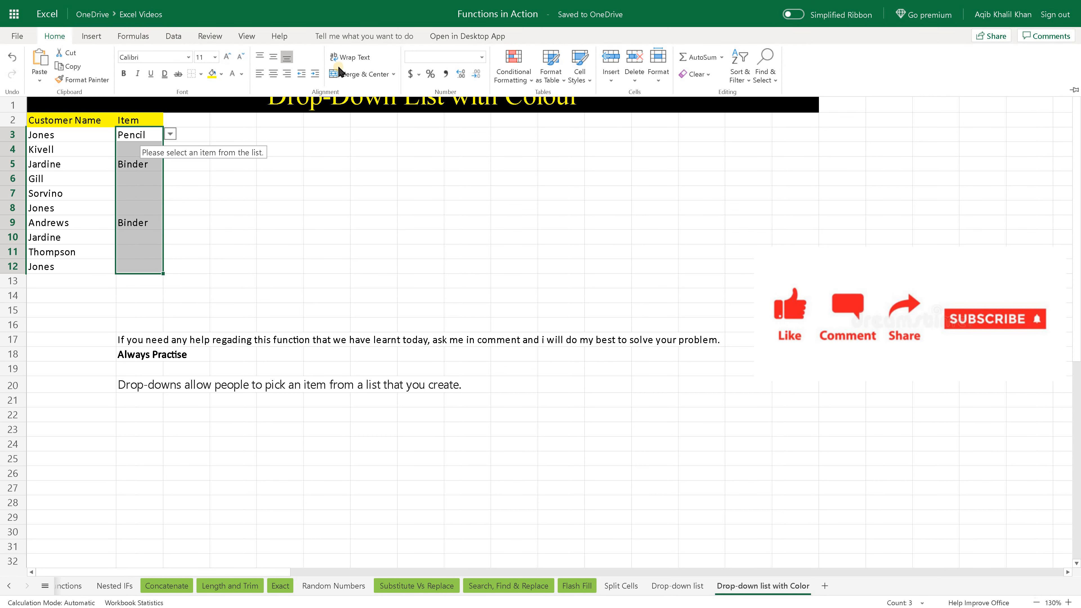
pyautogui.click(526, 81)
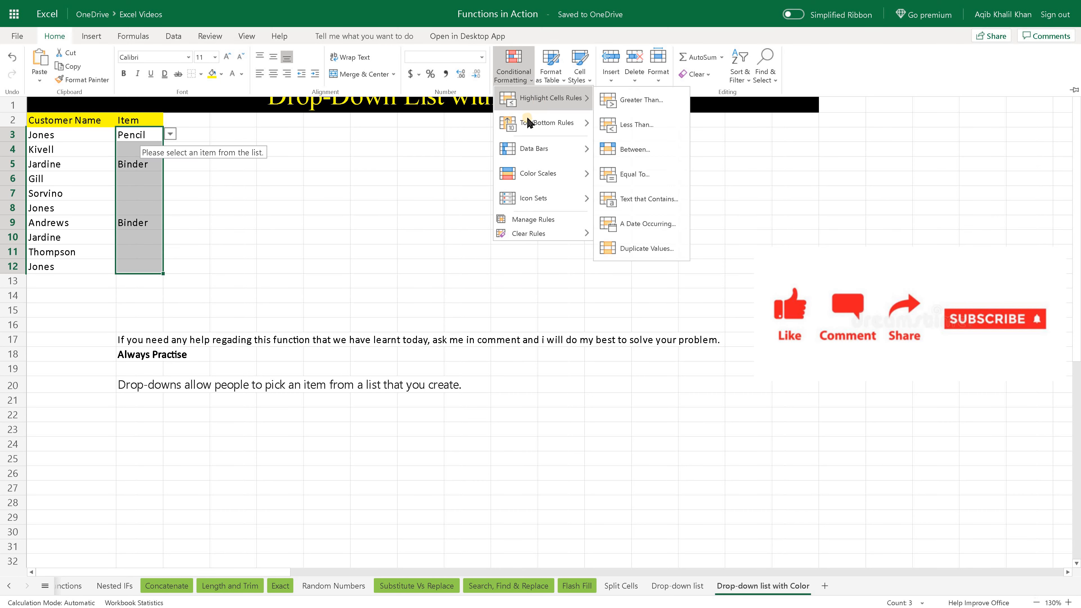
pyautogui.moveTo(540, 106)
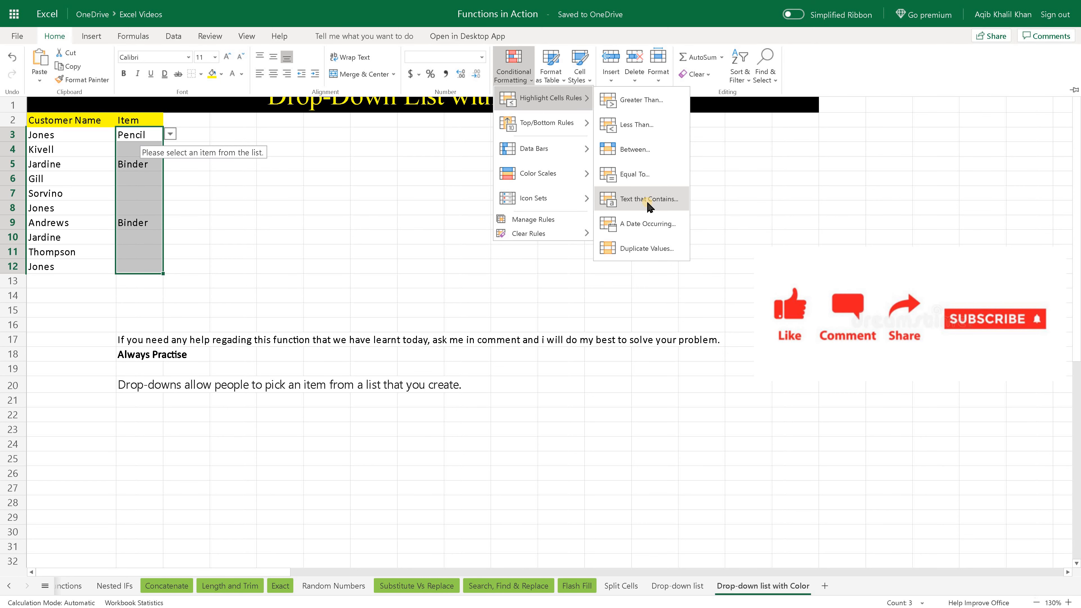
pyautogui.click(648, 207)
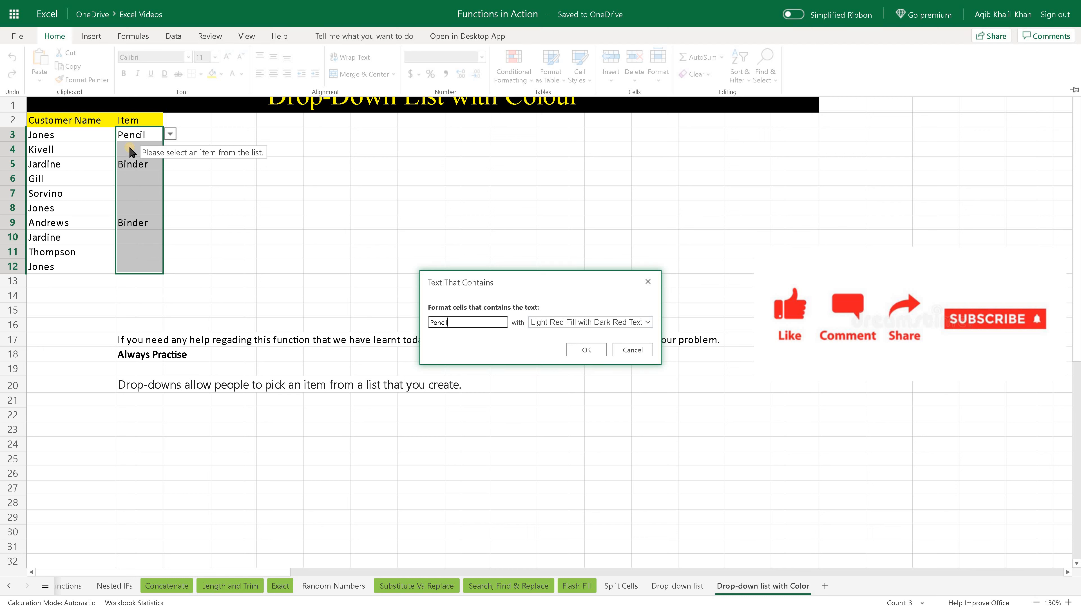
pyautogui.click(169, 133)
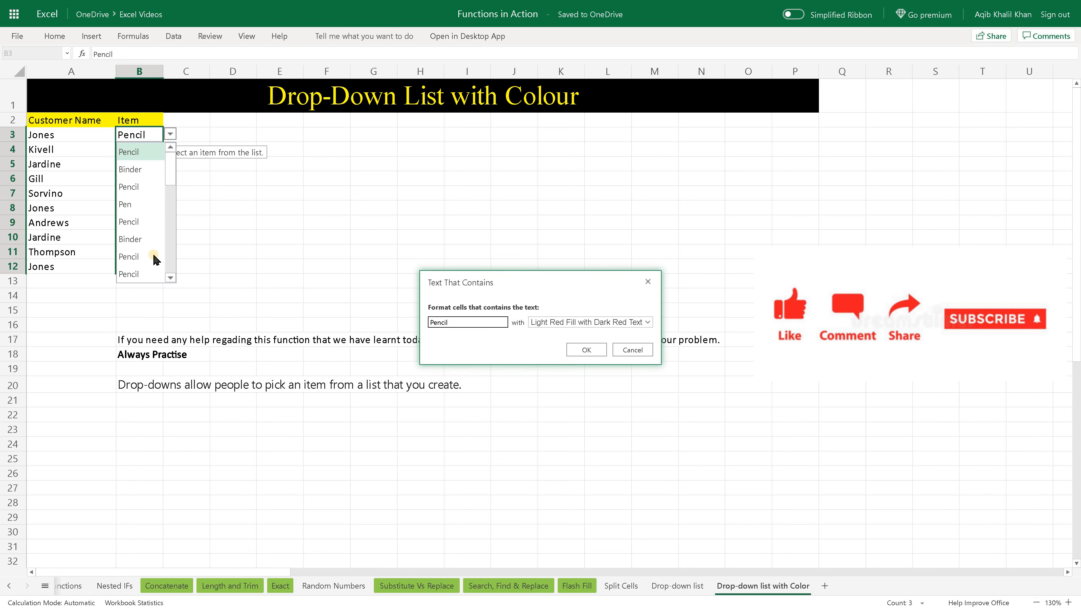
pyautogui.moveTo(173, 169); pyautogui.dragTo(171, 260)
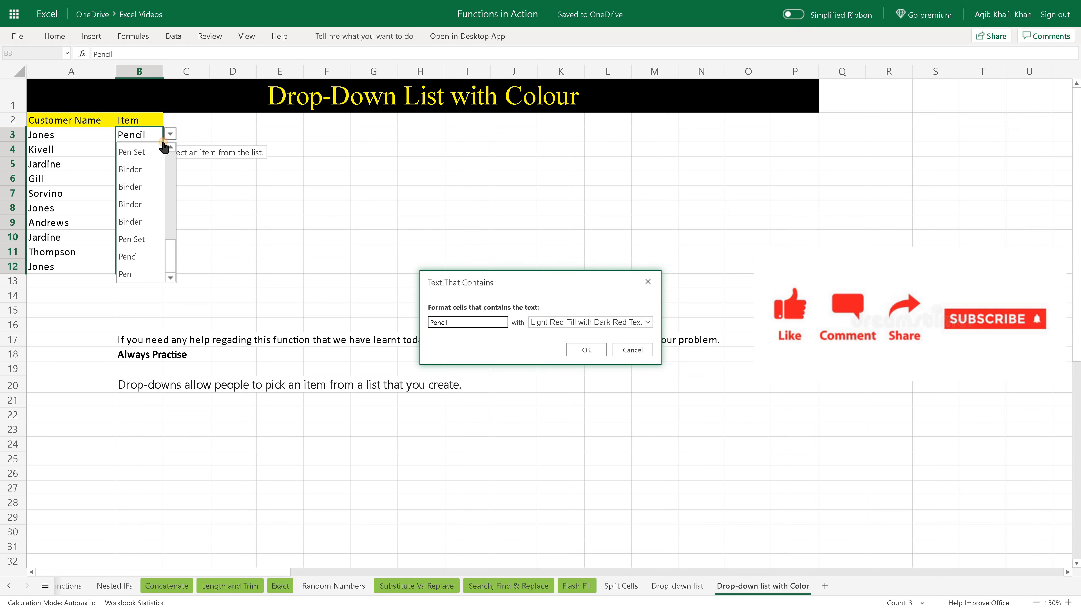
pyautogui.click(136, 147)
pyautogui.press('Escape')
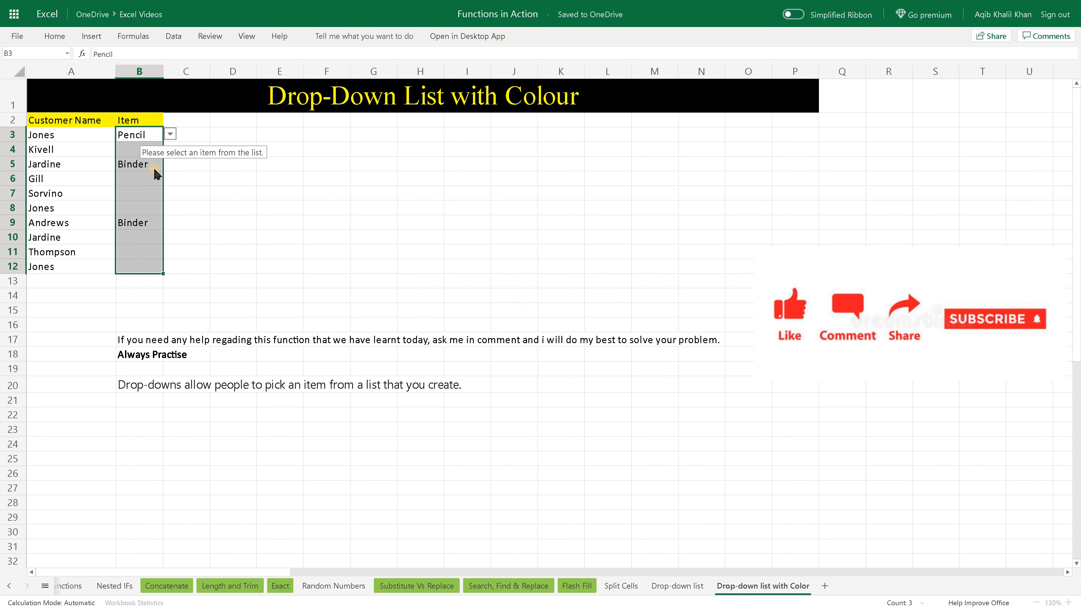
pyautogui.click(141, 151)
pyautogui.click(130, 165)
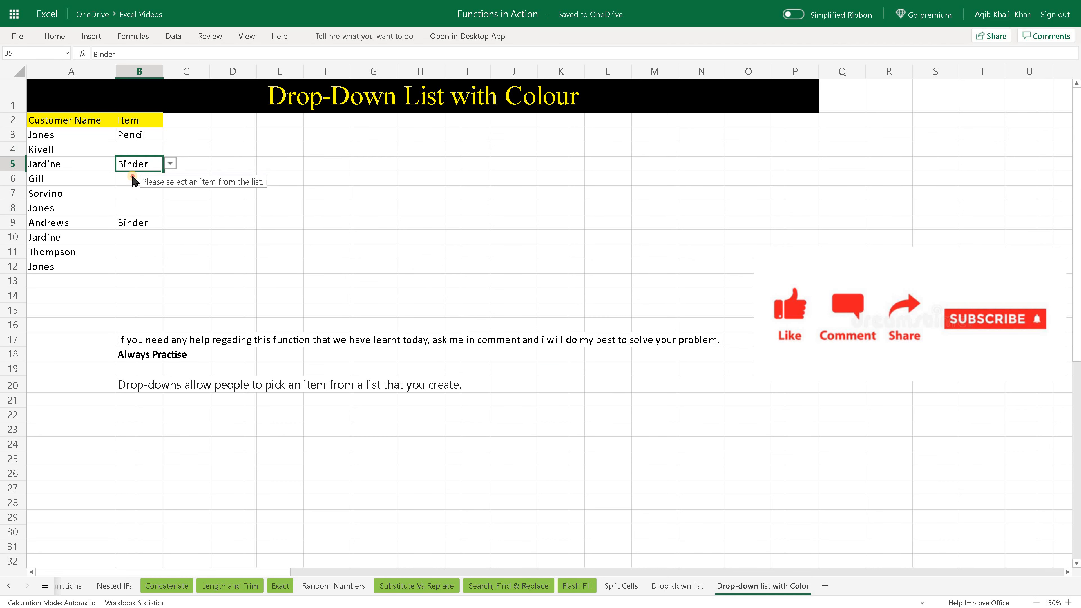
pyautogui.click(130, 181)
pyautogui.moveTo(43, 218); pyautogui.dragTo(40, 231)
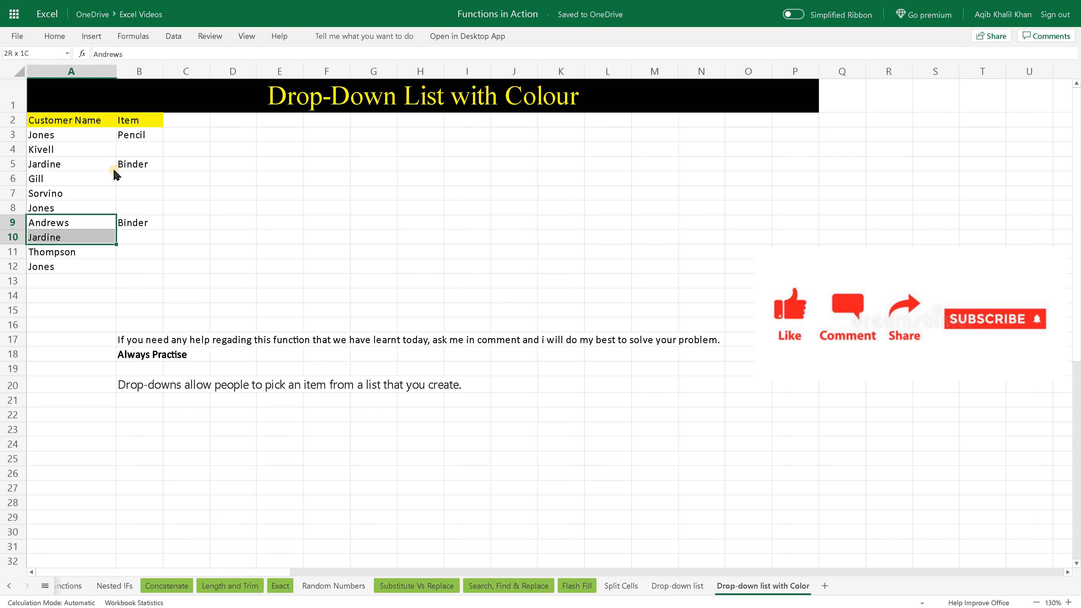
pyautogui.click(120, 165)
pyautogui.press('Down')
pyautogui.press('Down')
pyautogui.press('Down')
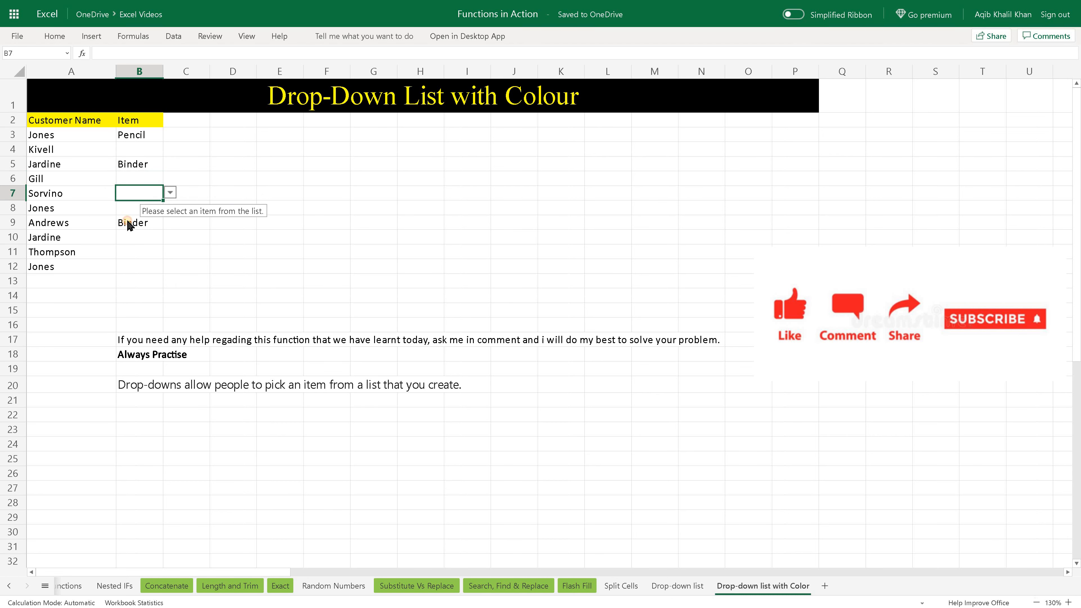
# Add a Text That Contains conditional formatting rule to B3:B12 that formats Pencil with Light Red Fill with Dark Red Text.
pyautogui.moveTo(146, 140); pyautogui.dragTo(130, 268)
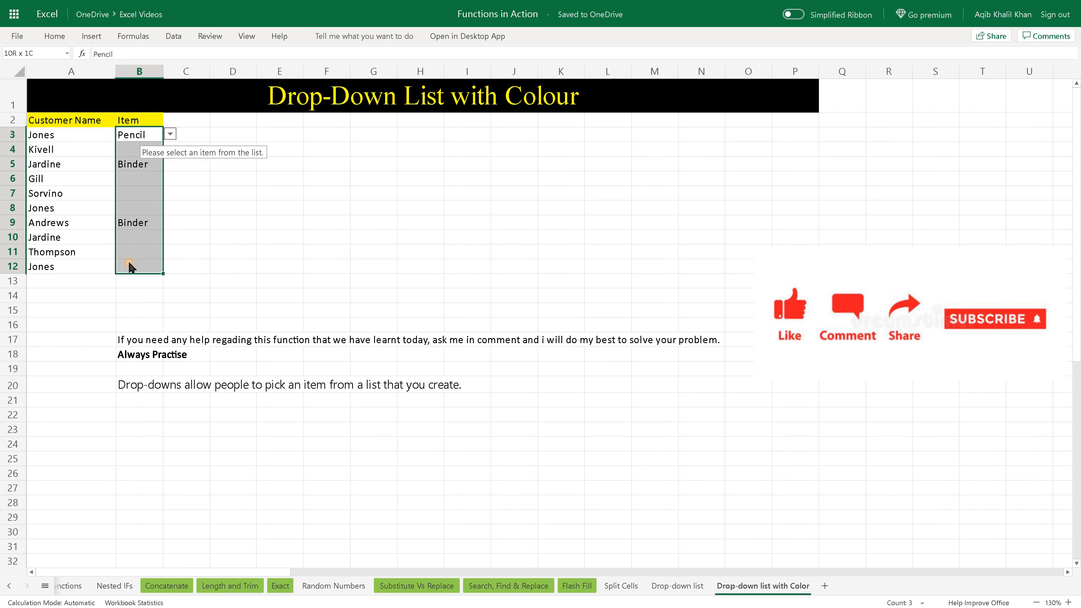
pyautogui.click(53, 38)
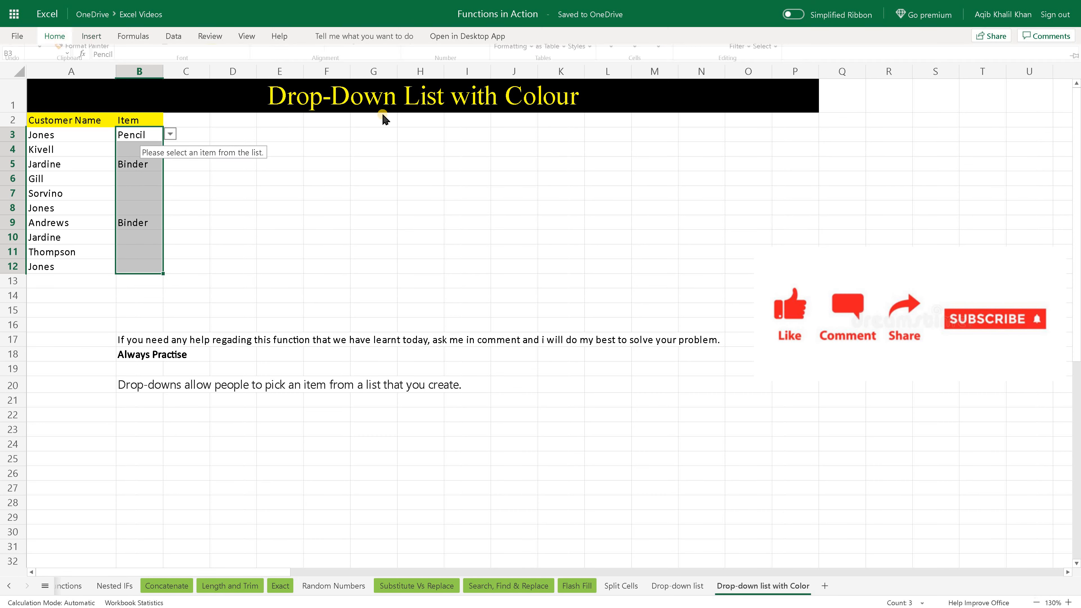
pyautogui.click(513, 69)
pyautogui.moveTo(532, 103)
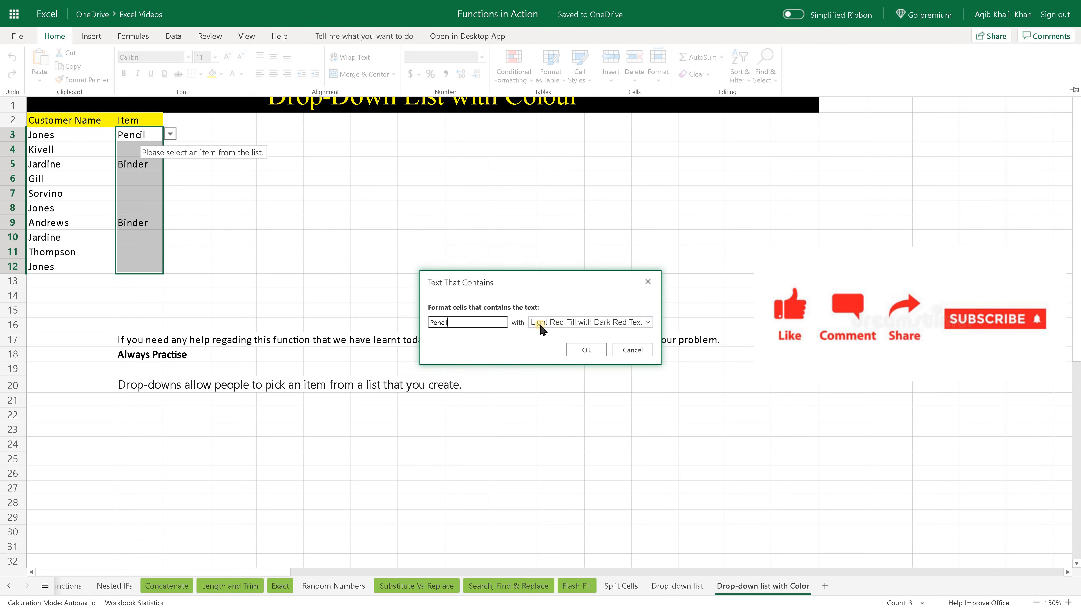
pyautogui.click(600, 352)
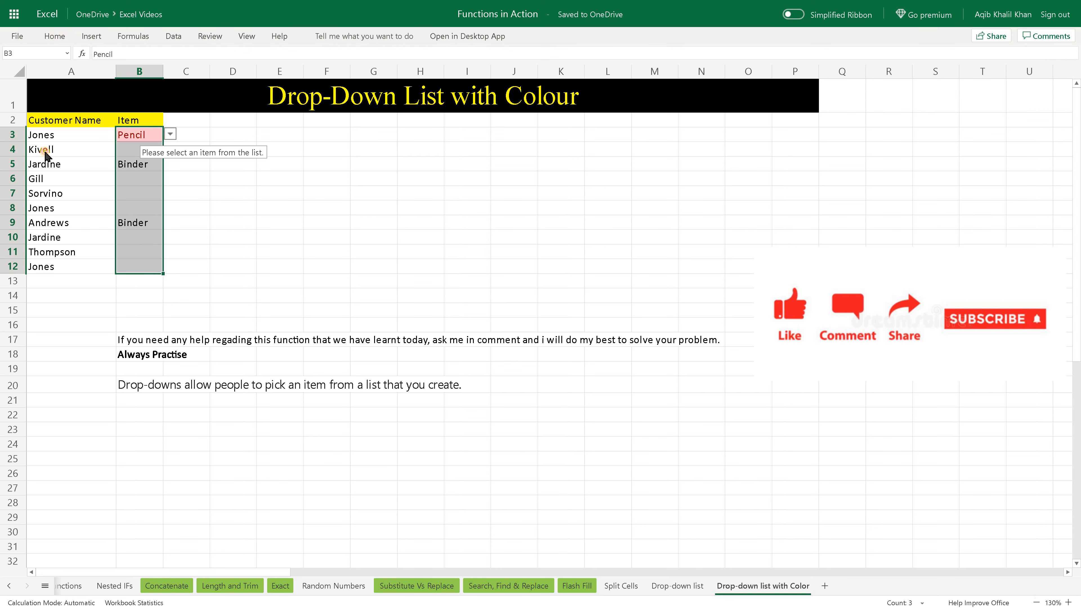
pyautogui.click(104, 149)
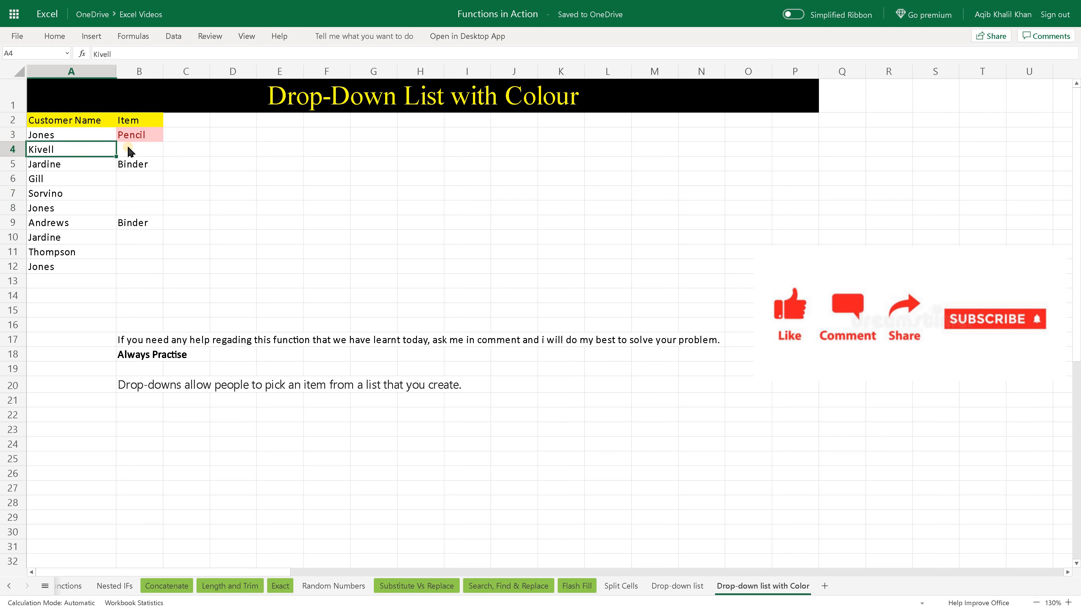
pyautogui.click(129, 150)
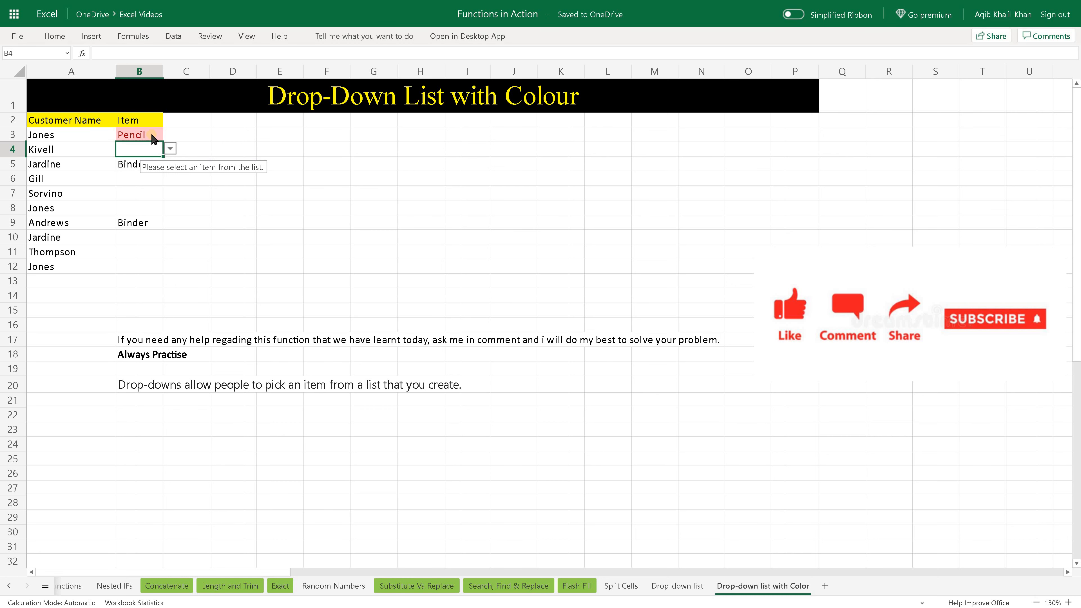
pyautogui.click(128, 145)
# Add a Text That Contains conditional formatting rule to B3:B12 that formats Binder with Yellow Fill with Dark Yellow Text.
pyautogui.moveTo(142, 135); pyautogui.dragTo(136, 267)
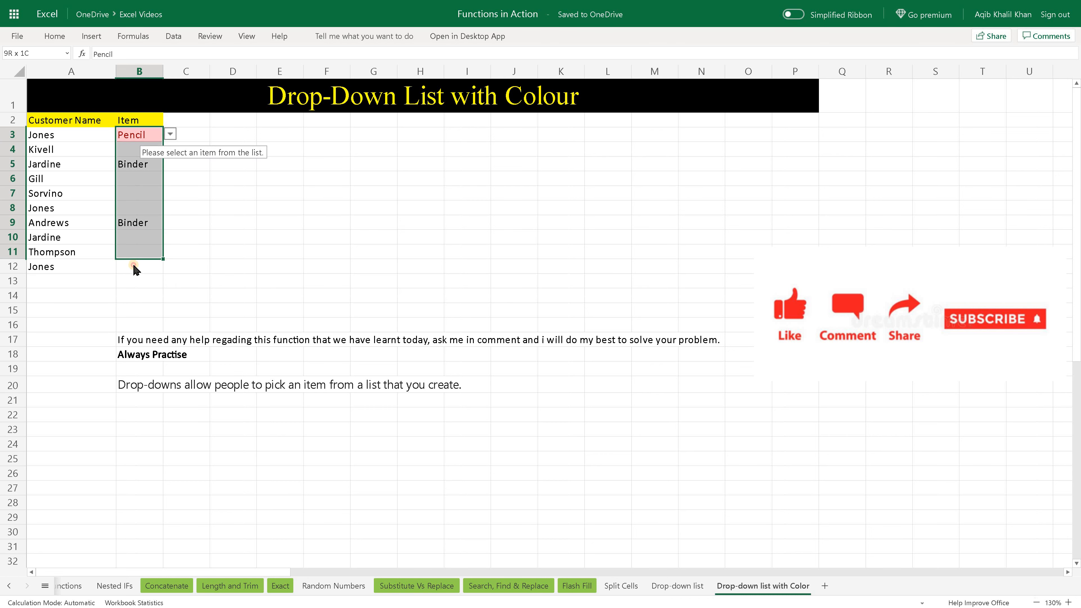
pyautogui.click(55, 36)
pyautogui.click(513, 66)
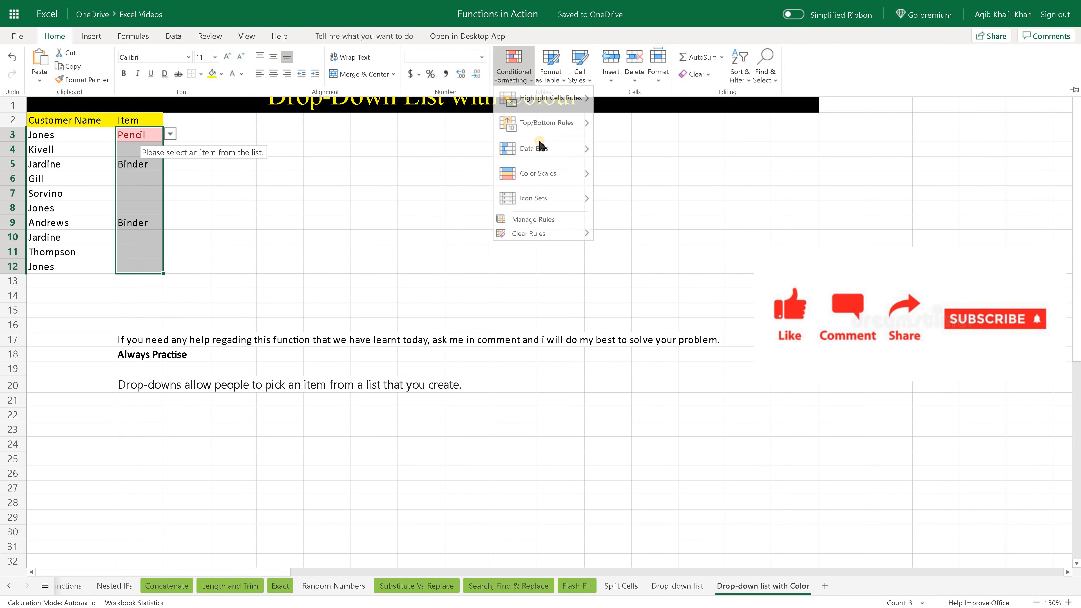
pyautogui.moveTo(570, 108)
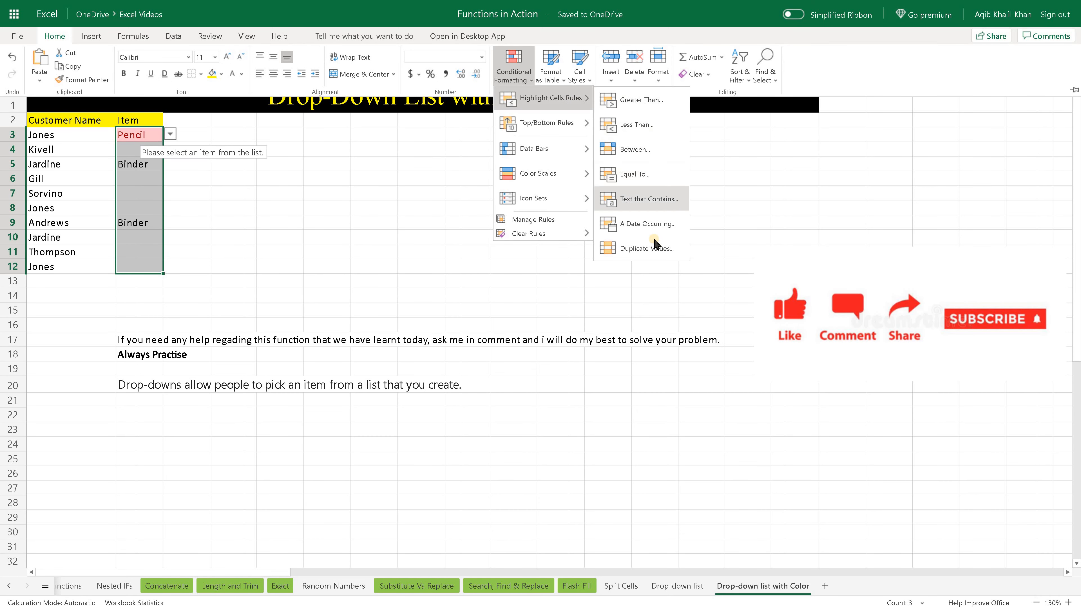
pyautogui.click(666, 201)
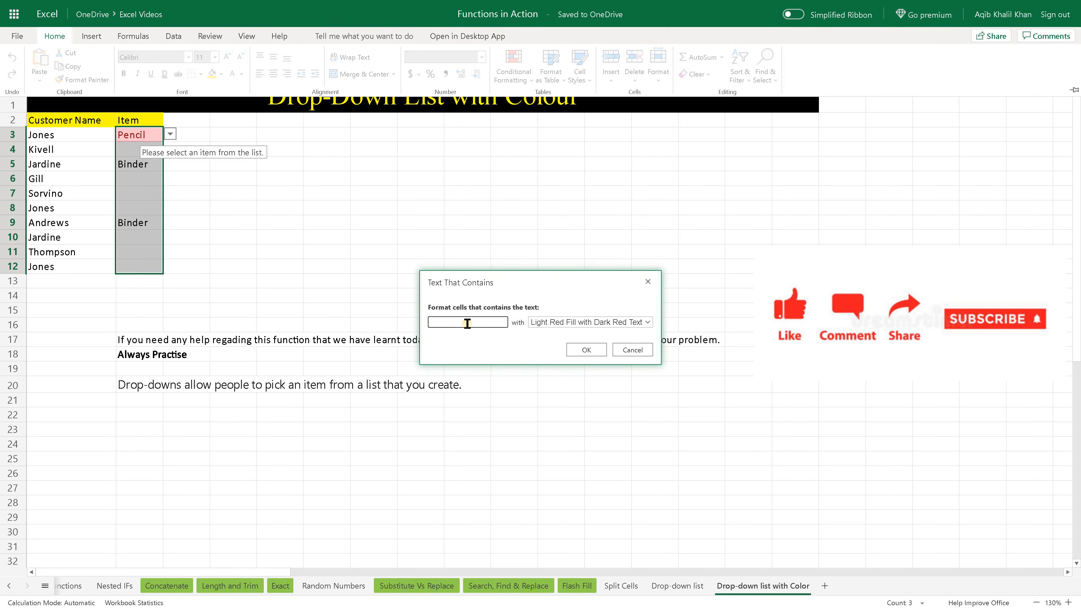
pyautogui.write('der')
pyautogui.click(594, 322)
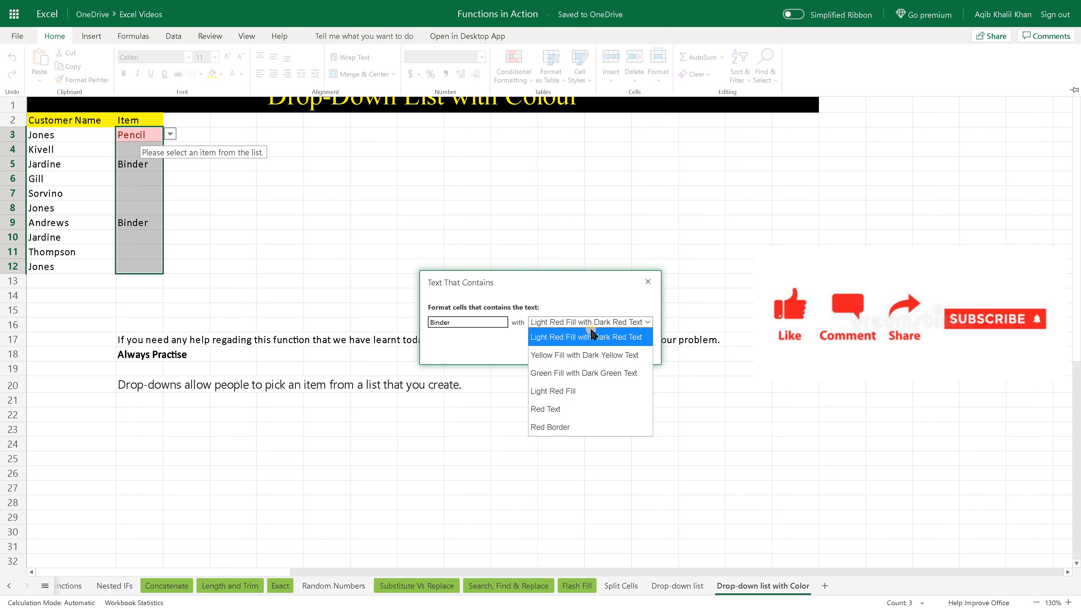
pyautogui.click(583, 355)
pyautogui.click(582, 351)
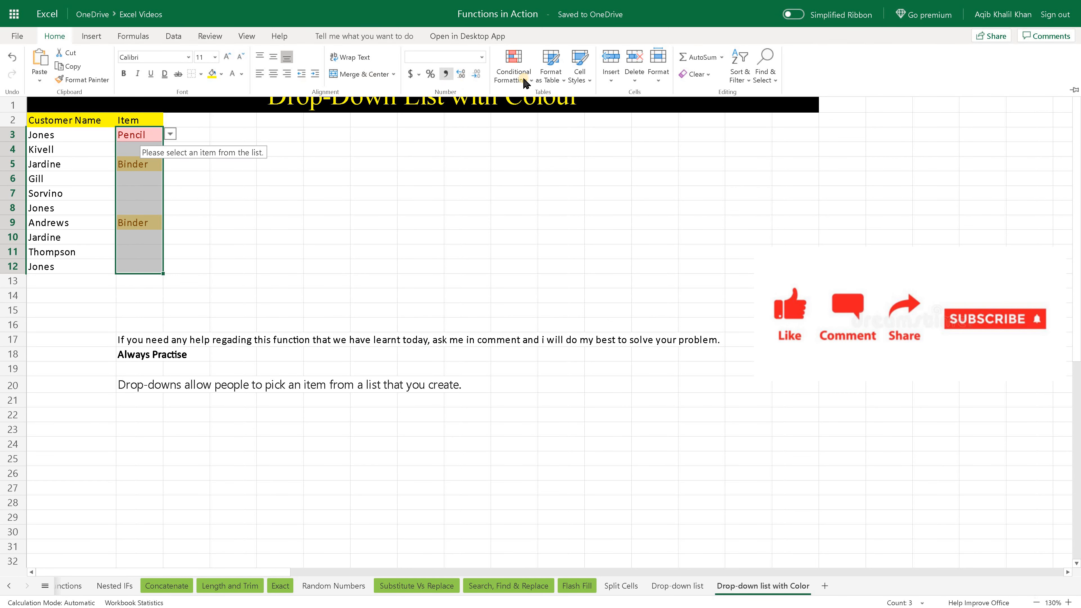
# Add a Text That Contains conditional formatting rule to B3:B12 that formats Pen with Green Fill with Dark Green Text.
pyautogui.click(513, 66)
pyautogui.moveTo(551, 100)
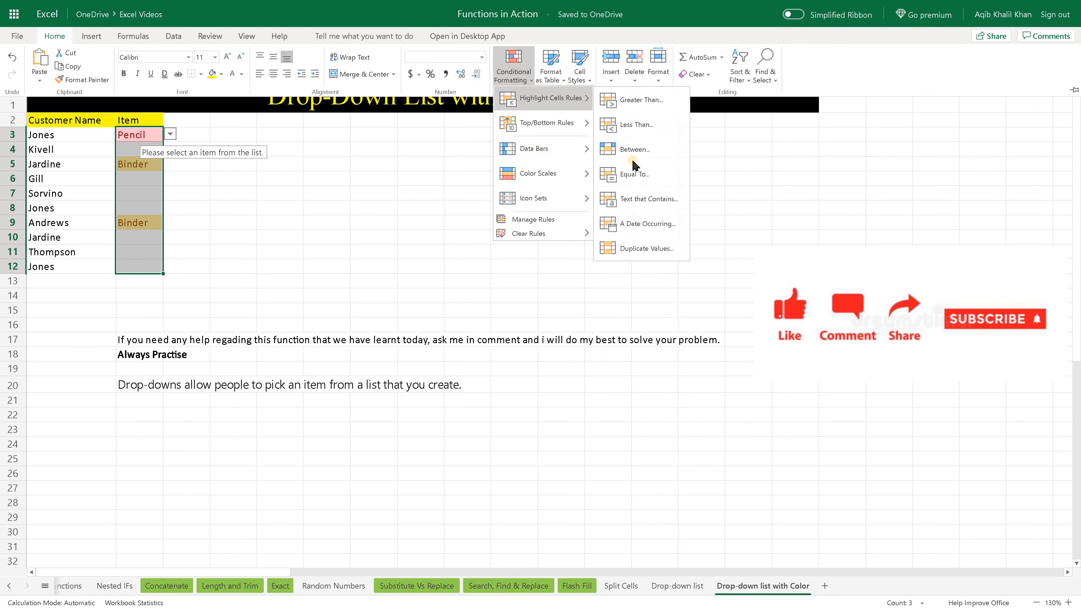
pyautogui.click(658, 204)
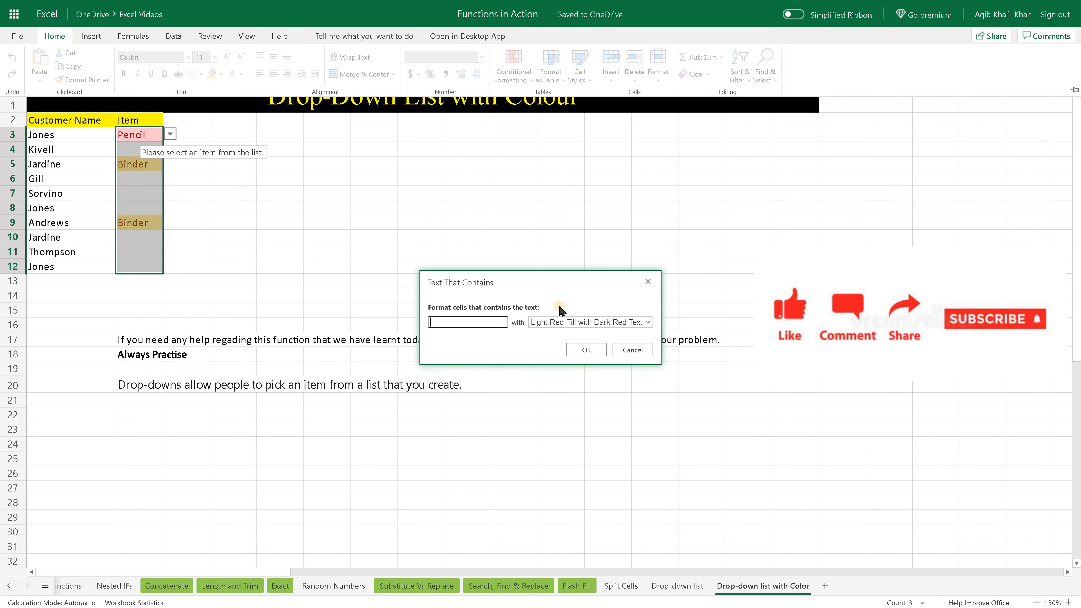
pyautogui.write('Pen')
pyautogui.click(615, 323)
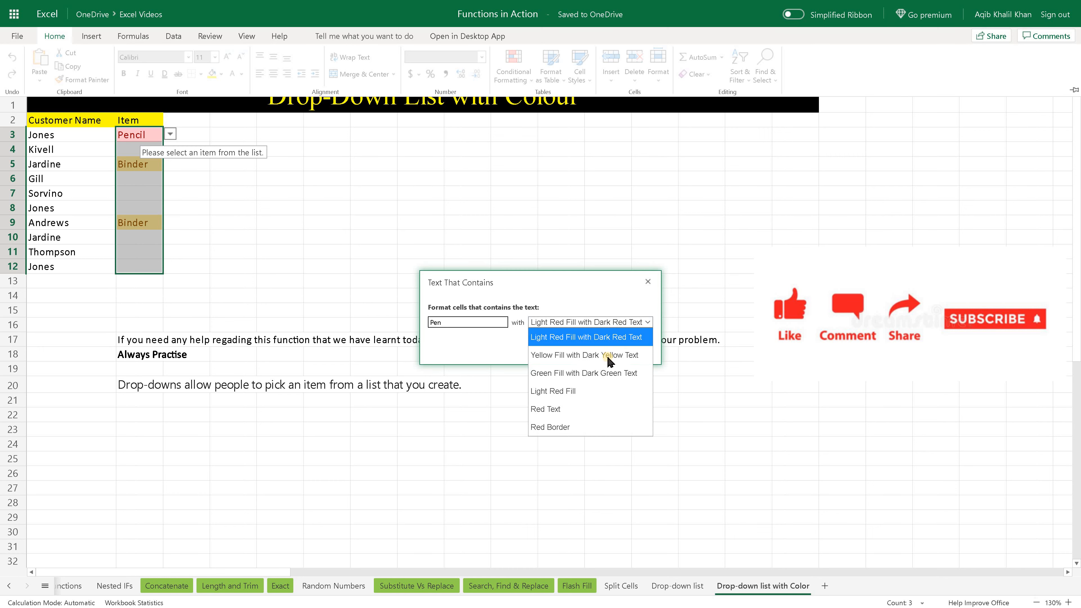
pyautogui.click(605, 373)
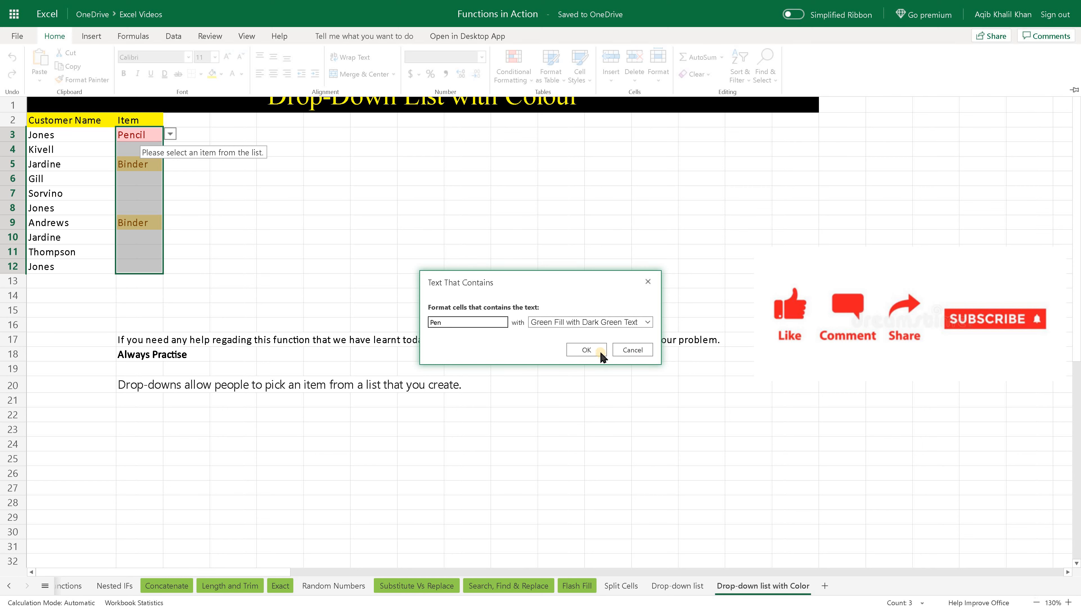
pyautogui.click(601, 353)
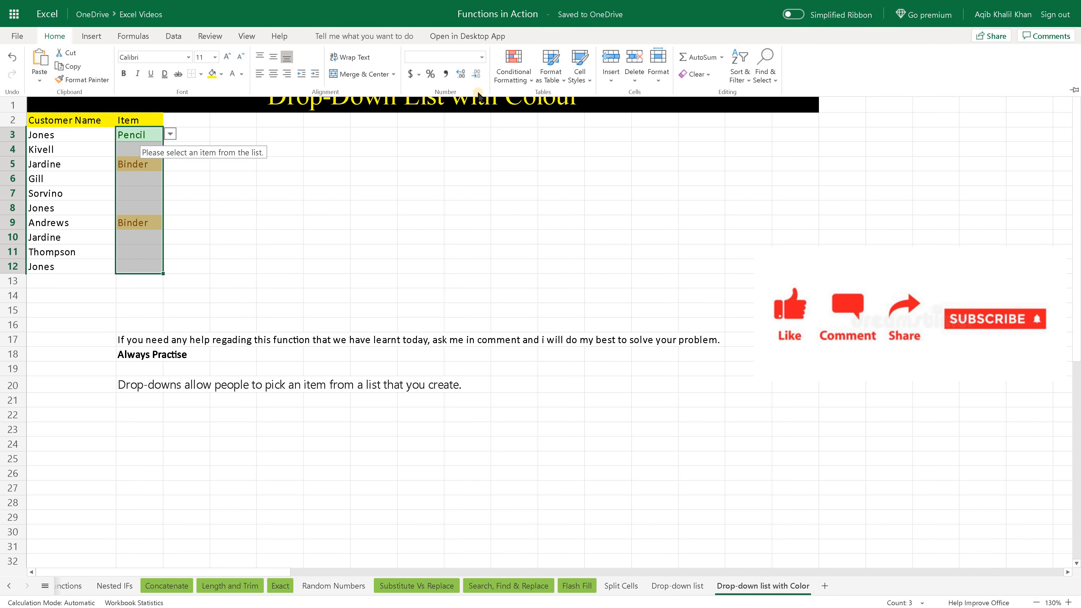
pyautogui.click(509, 79)
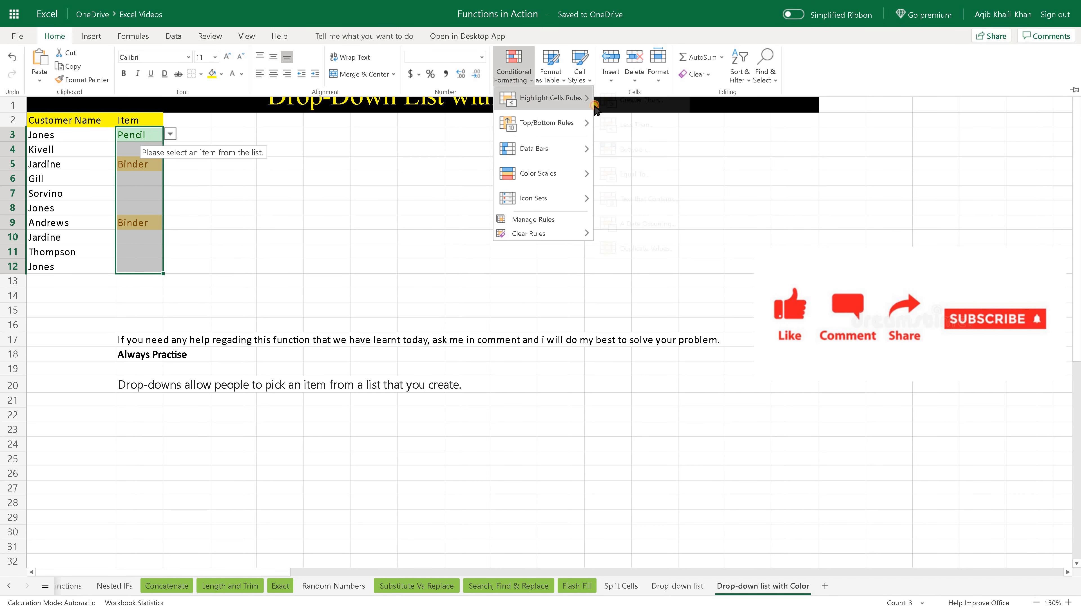
pyautogui.moveTo(549, 98)
pyautogui.click(641, 199)
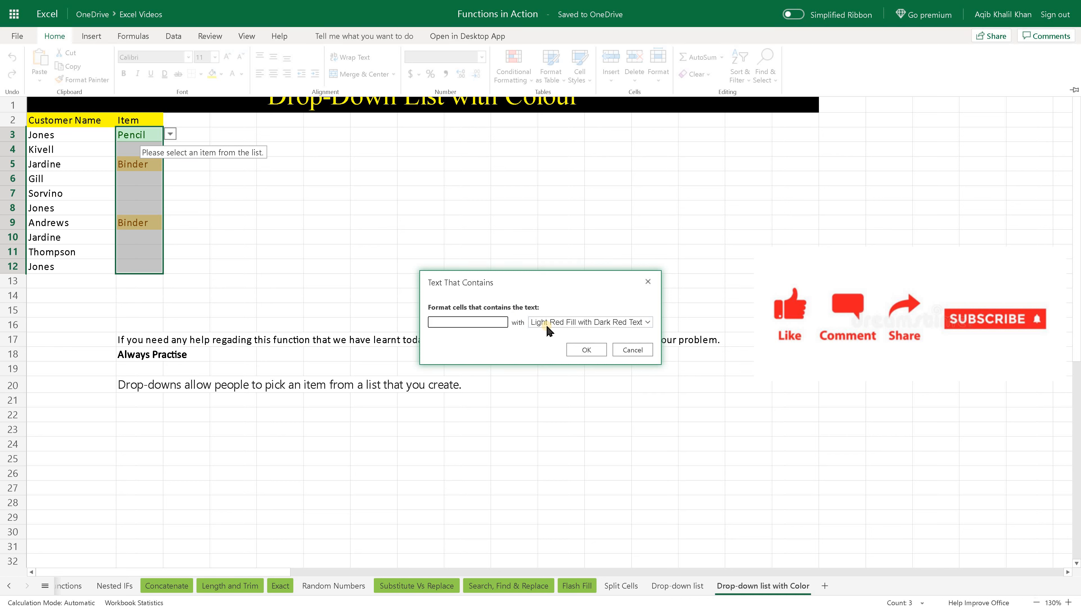
pyautogui.click(637, 353)
pyautogui.click(636, 351)
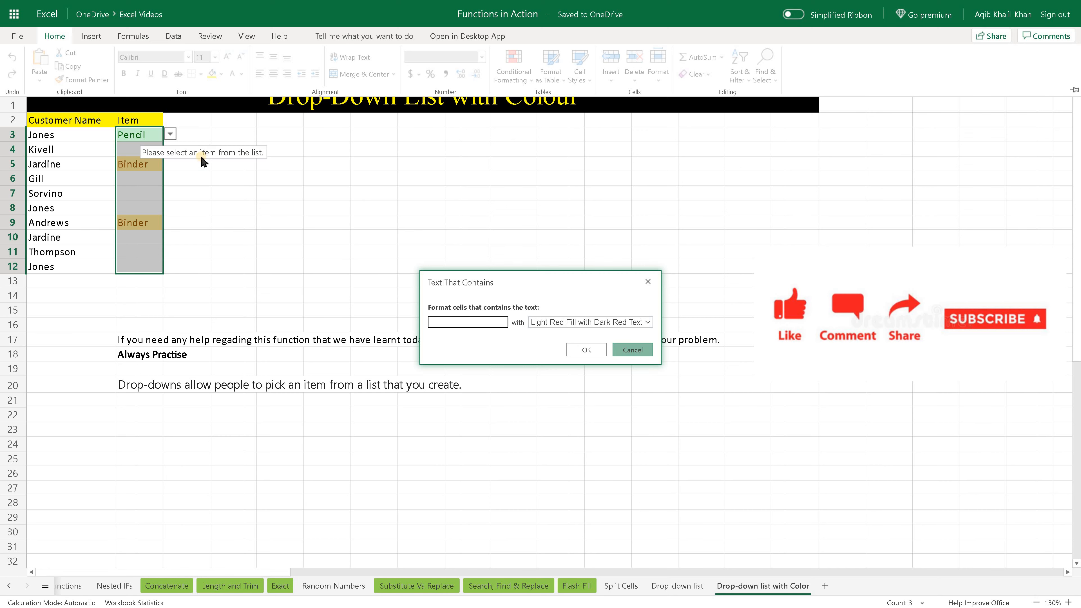
# Add a Text That Contains conditional formatting rule to B3:B12 that formats Pen Set with Green Fill with Dark Green Text.
pyautogui.click(171, 134)
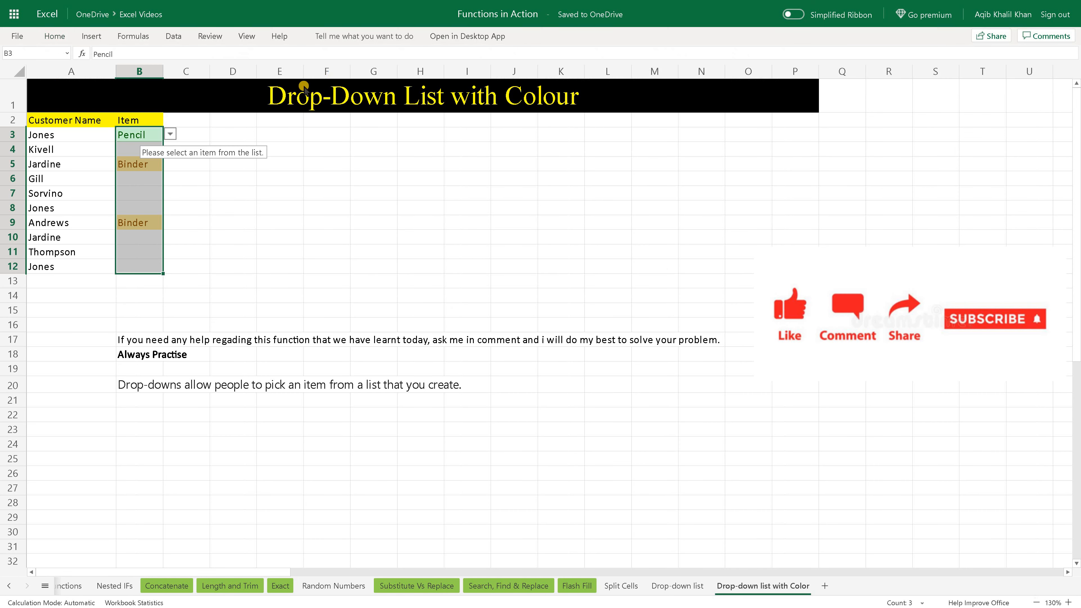
pyautogui.click(171, 134)
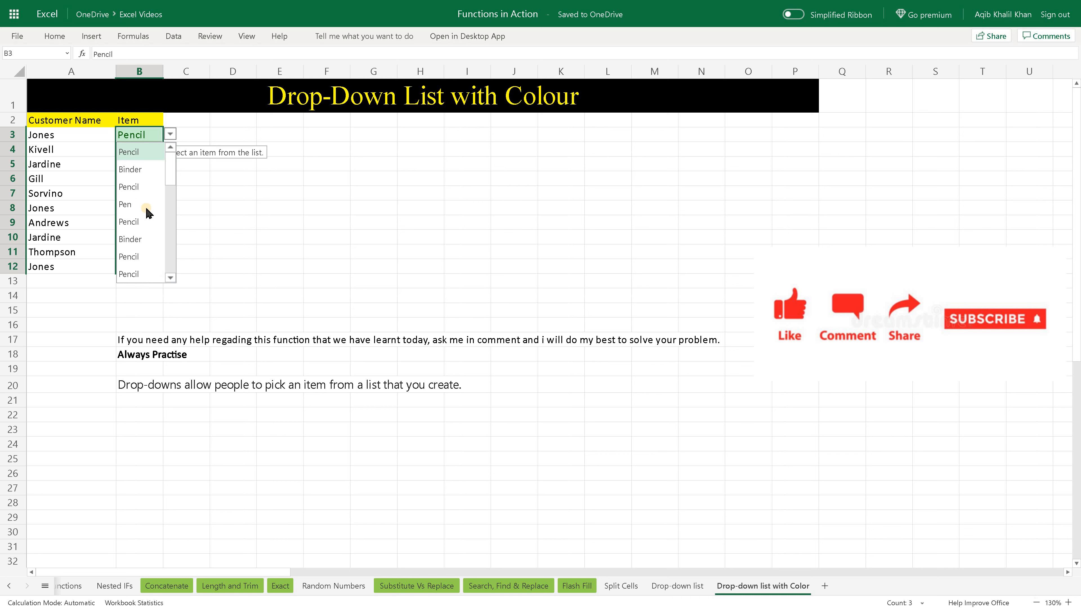
pyautogui.scroll(-3, 147, 220)
pyautogui.scroll(-1, 148, 246)
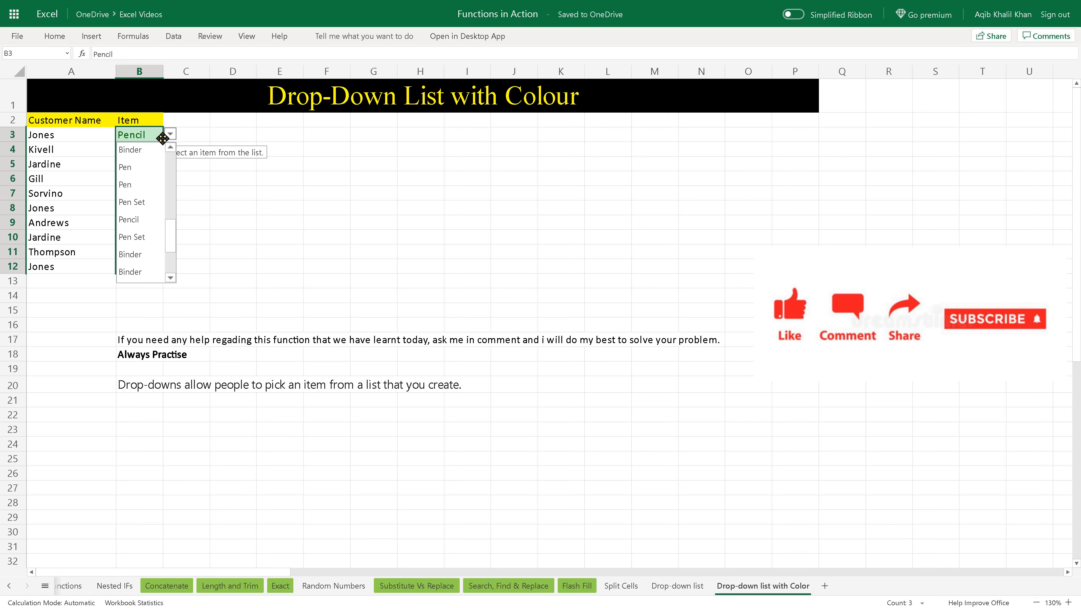
pyautogui.click(154, 135)
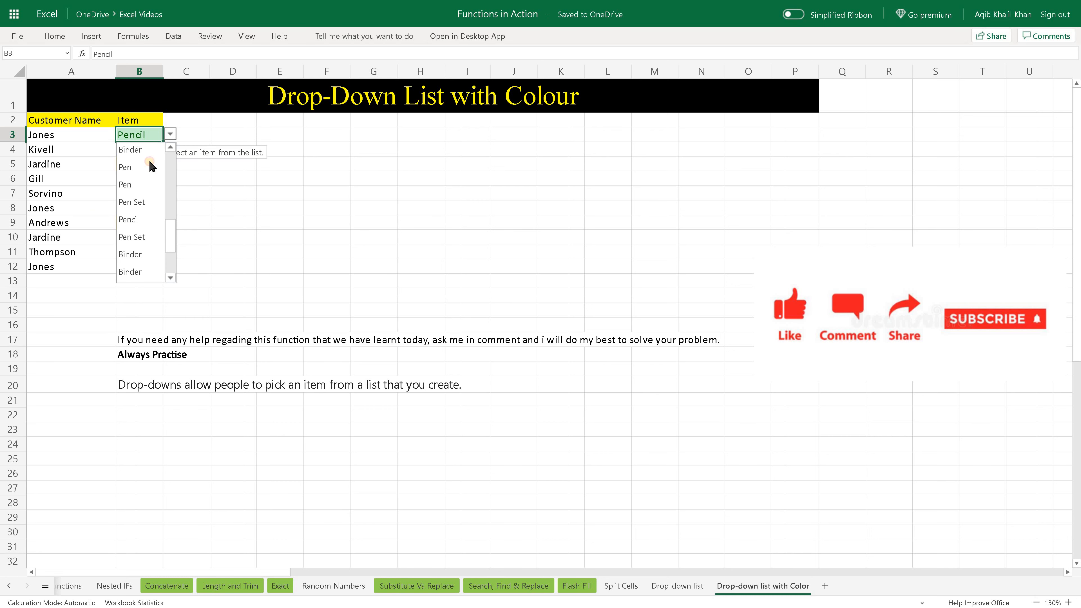
pyautogui.click(150, 137)
pyautogui.keyDown('shift'); pyautogui.click(143, 265); pyautogui.keyUp('shift')
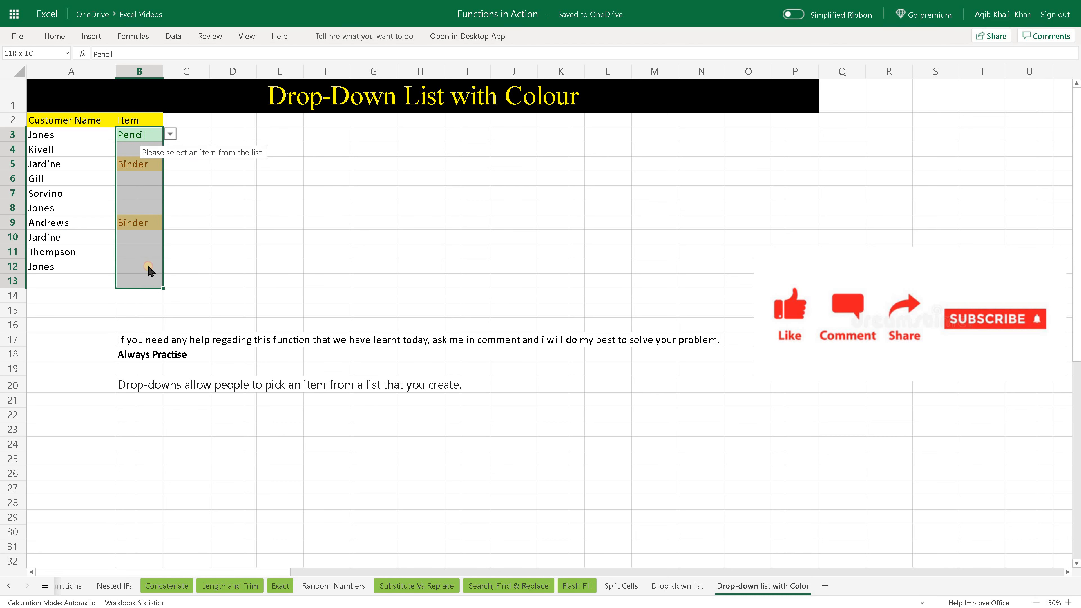
pyautogui.click(52, 38)
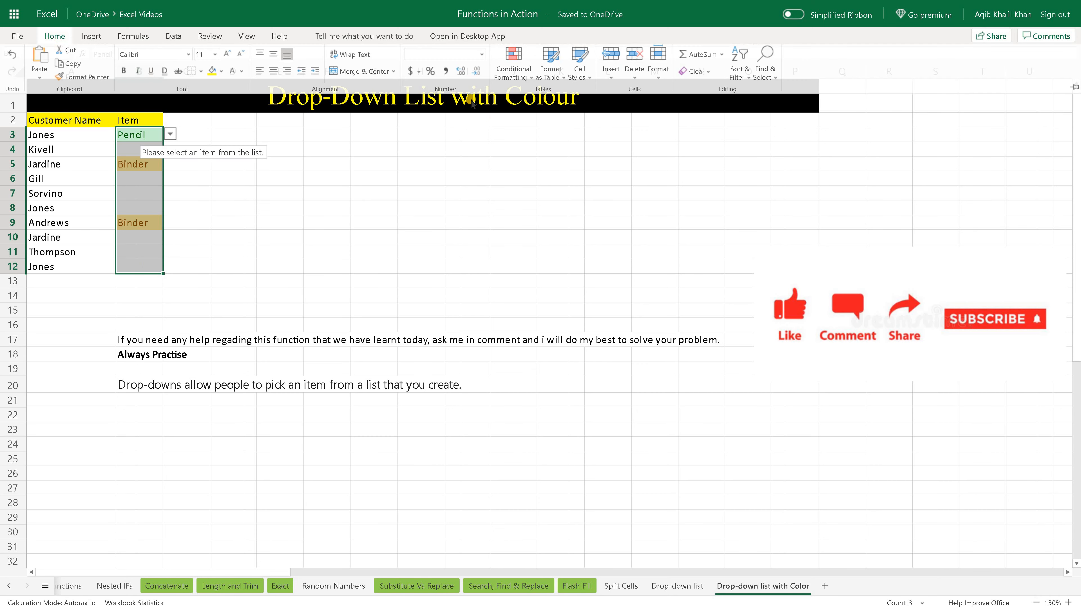
pyautogui.click(512, 68)
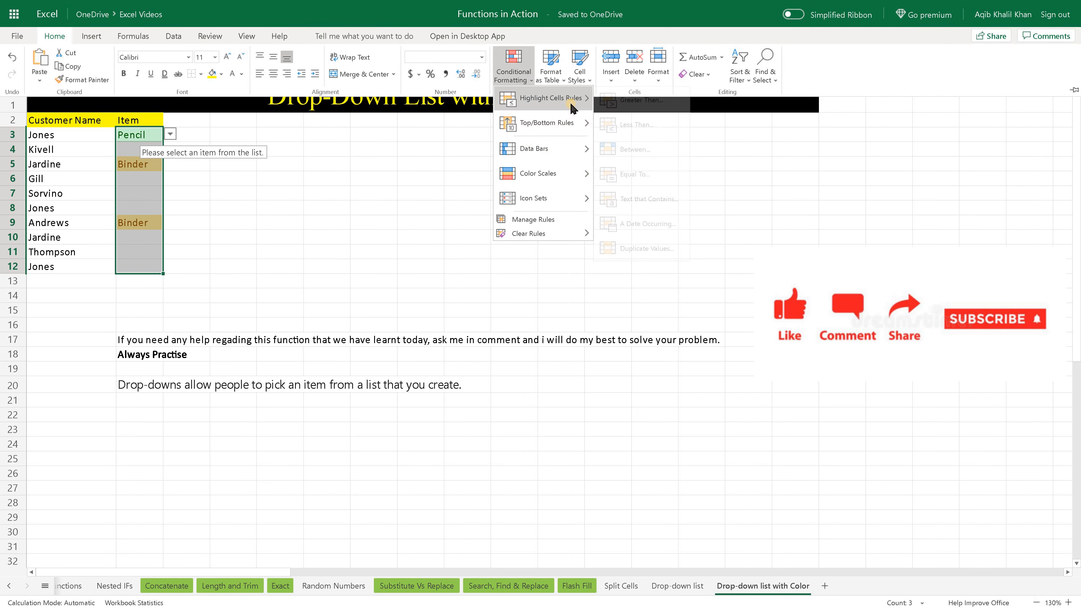
pyautogui.moveTo(548, 98)
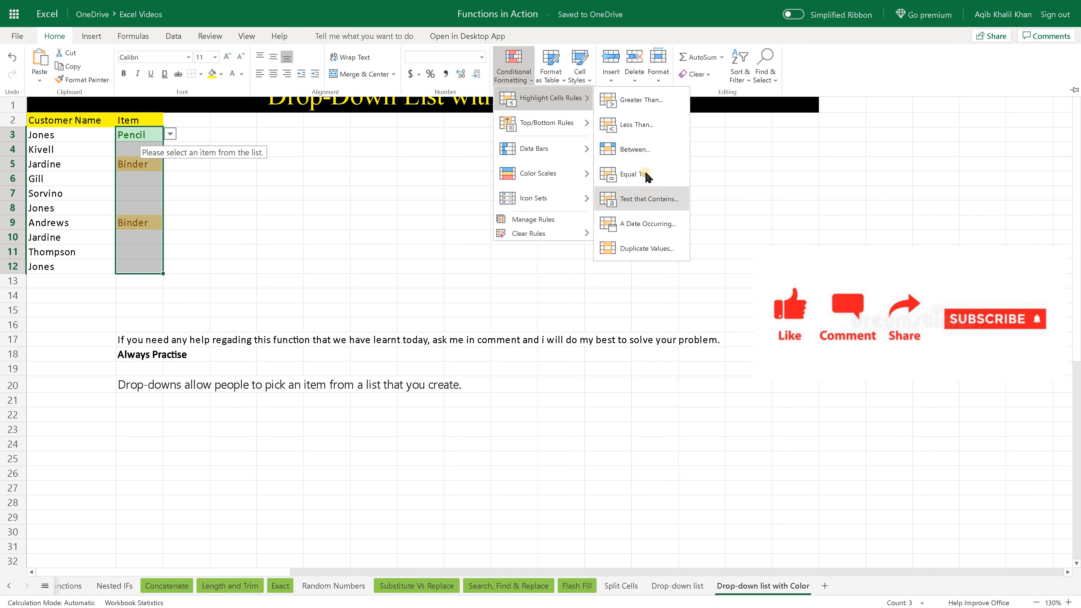
pyautogui.click(648, 199)
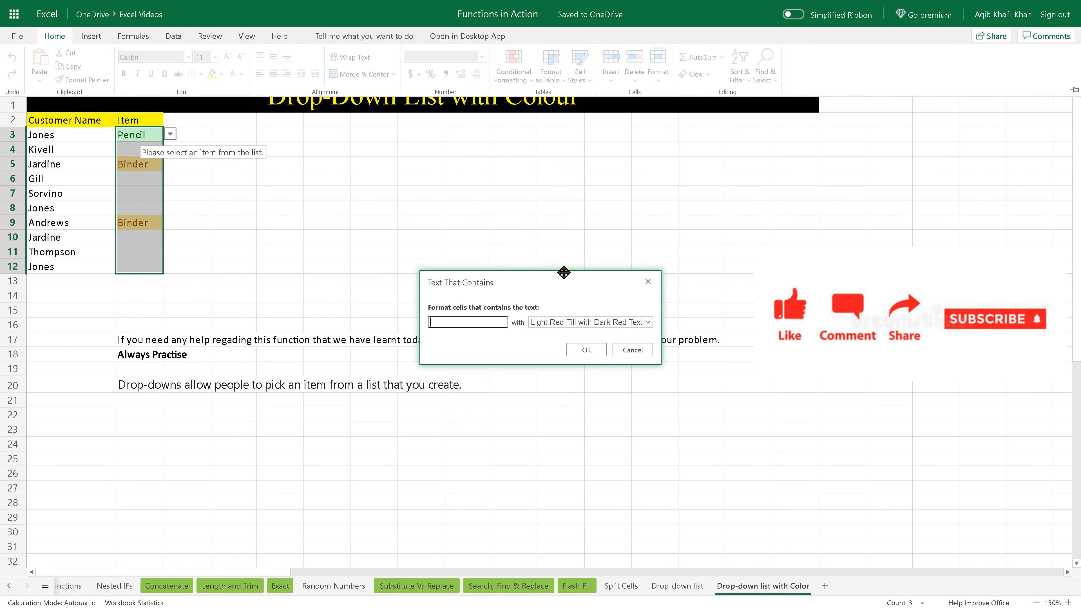
pyautogui.write('Pen Set')
pyautogui.click(615, 323)
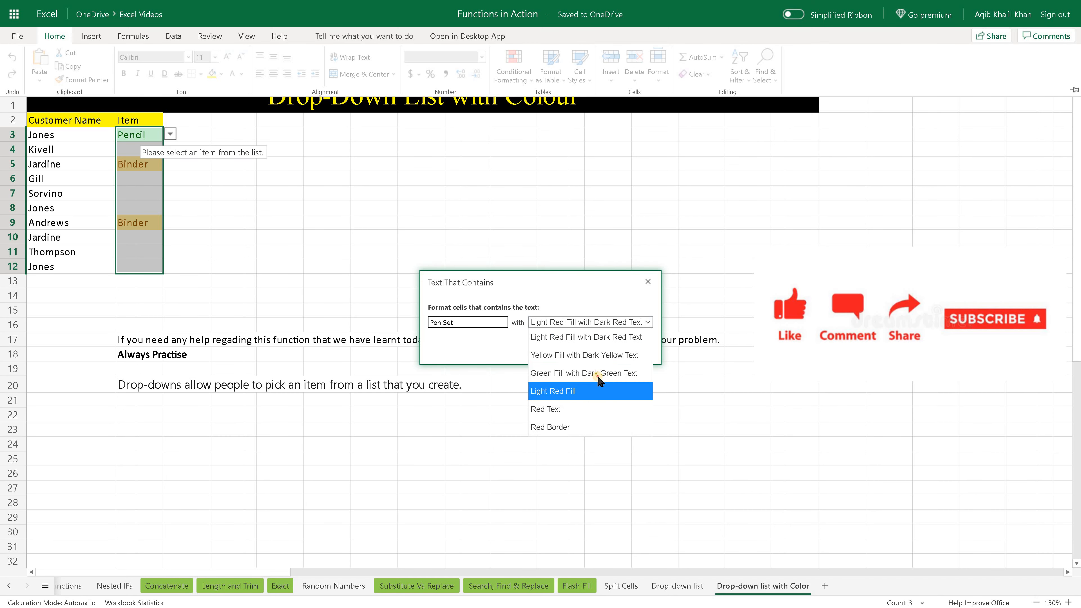
pyautogui.click(596, 373)
pyautogui.click(583, 353)
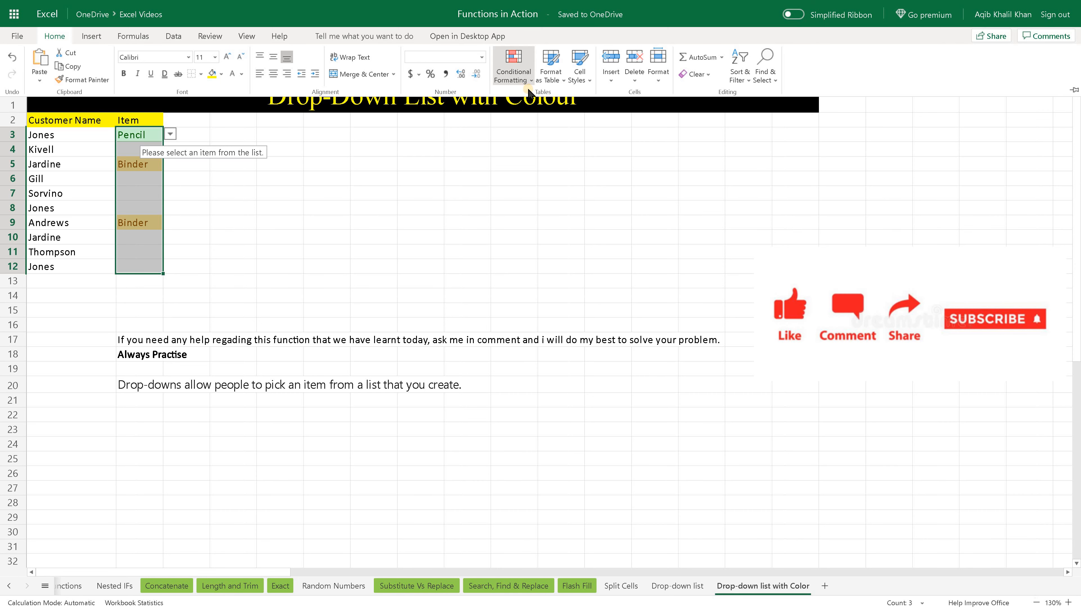
# Add another Text That Contains rule to B3:B12 that formats Pencil with Light Red Fill with Dark Red Text.
pyautogui.click(525, 79)
pyautogui.moveTo(549, 97)
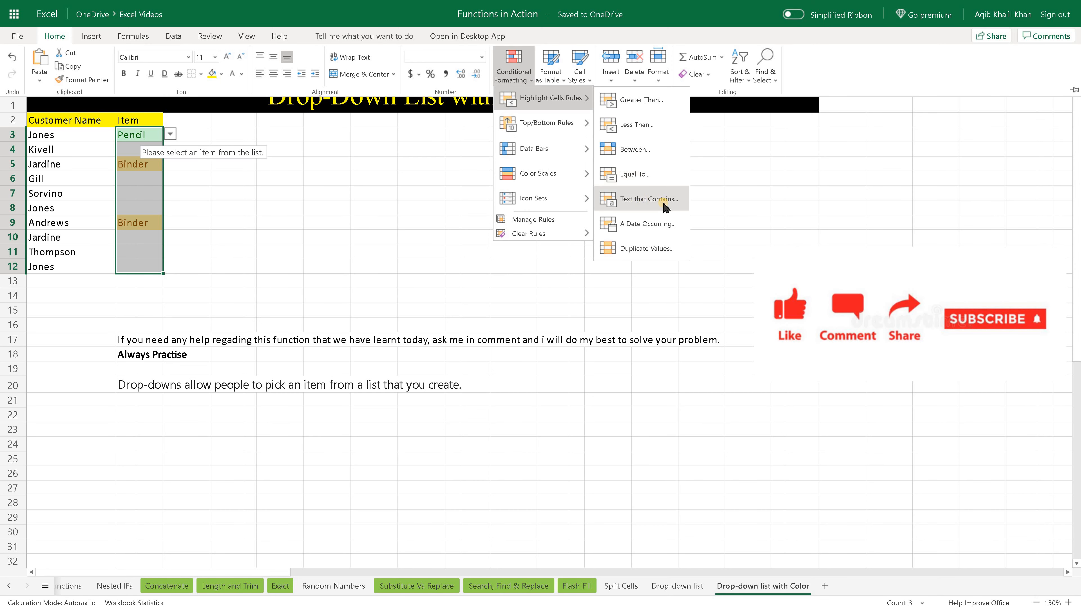
pyautogui.click(665, 207)
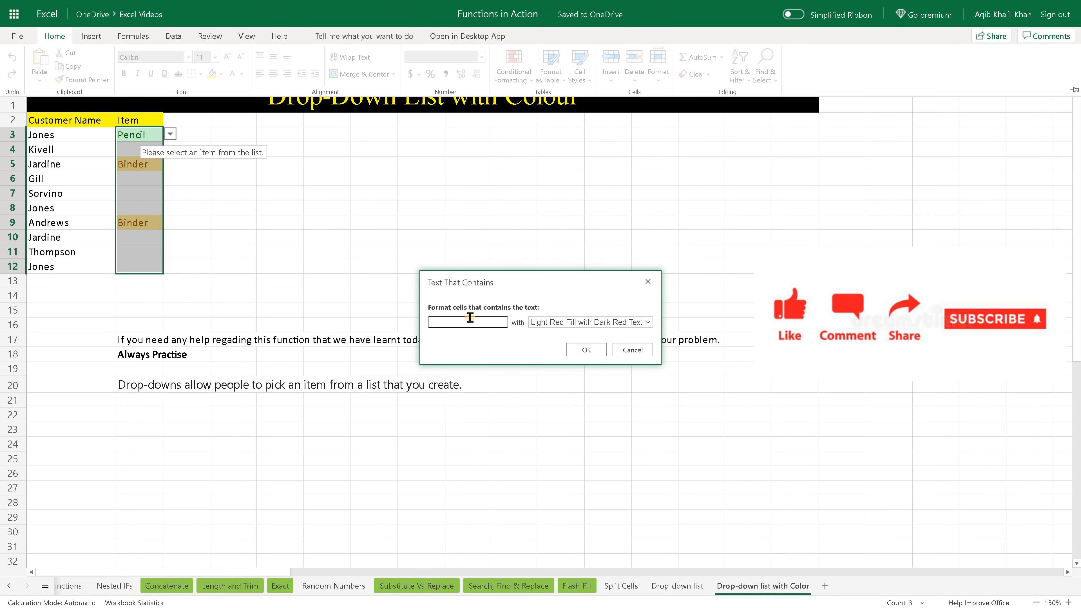
pyautogui.write('Pencil')
pyautogui.click(586, 349)
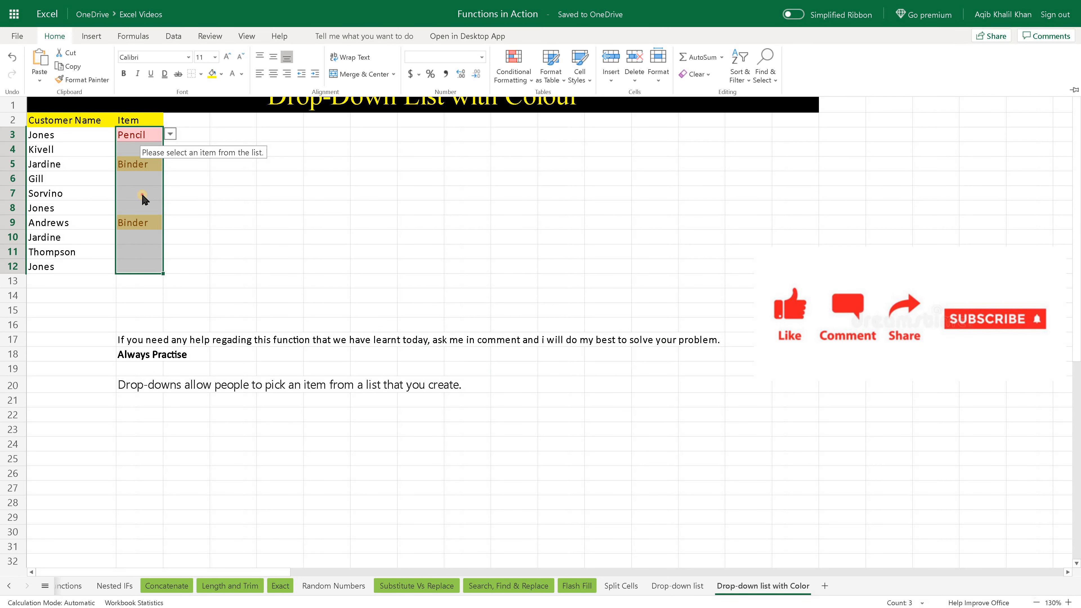
# Choose Pen Set from the drop-down list in cell B6.
pyautogui.click(147, 178)
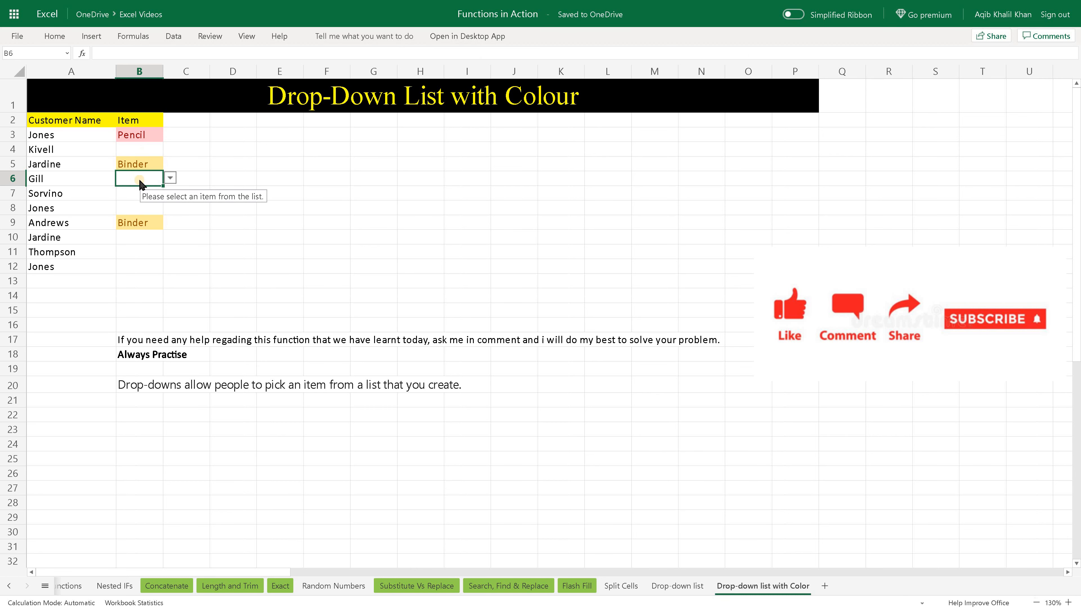
pyautogui.click(169, 177)
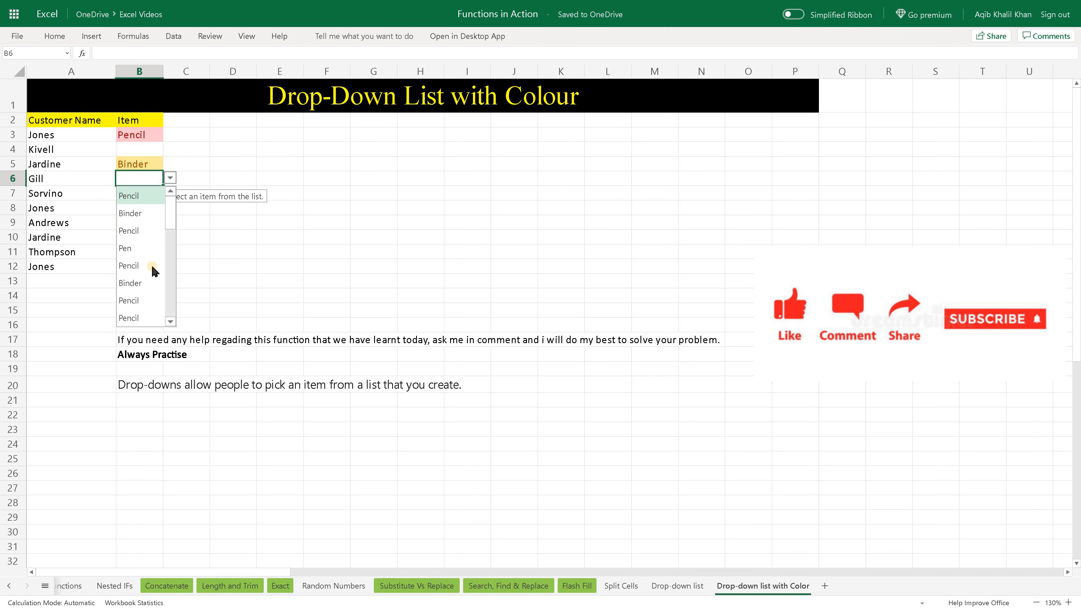
pyautogui.scroll(-3, 152, 270)
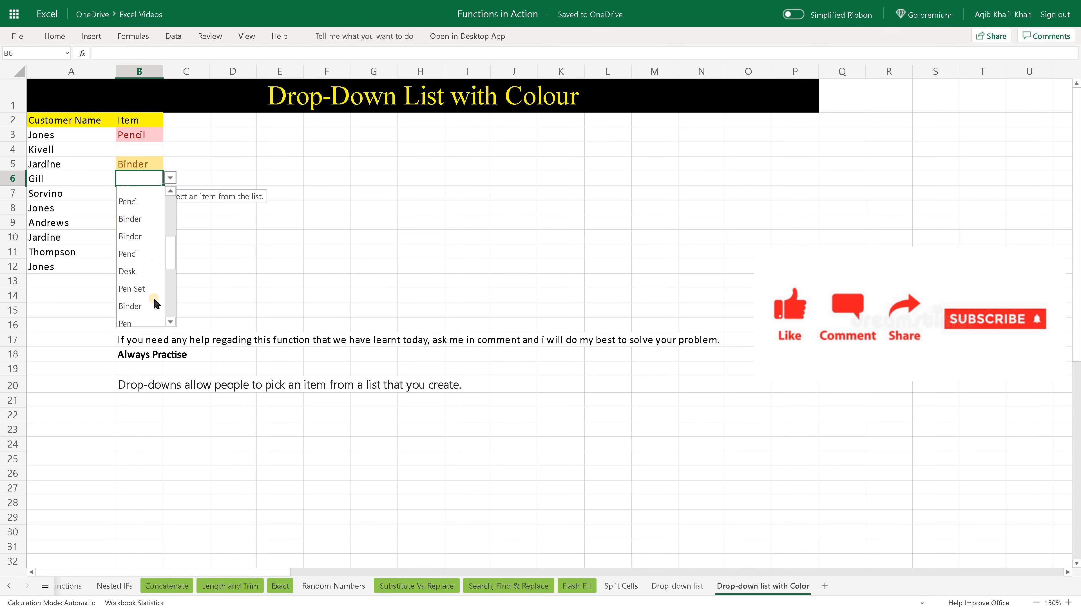
pyautogui.scroll(-3, 153, 306)
pyautogui.click(152, 312)
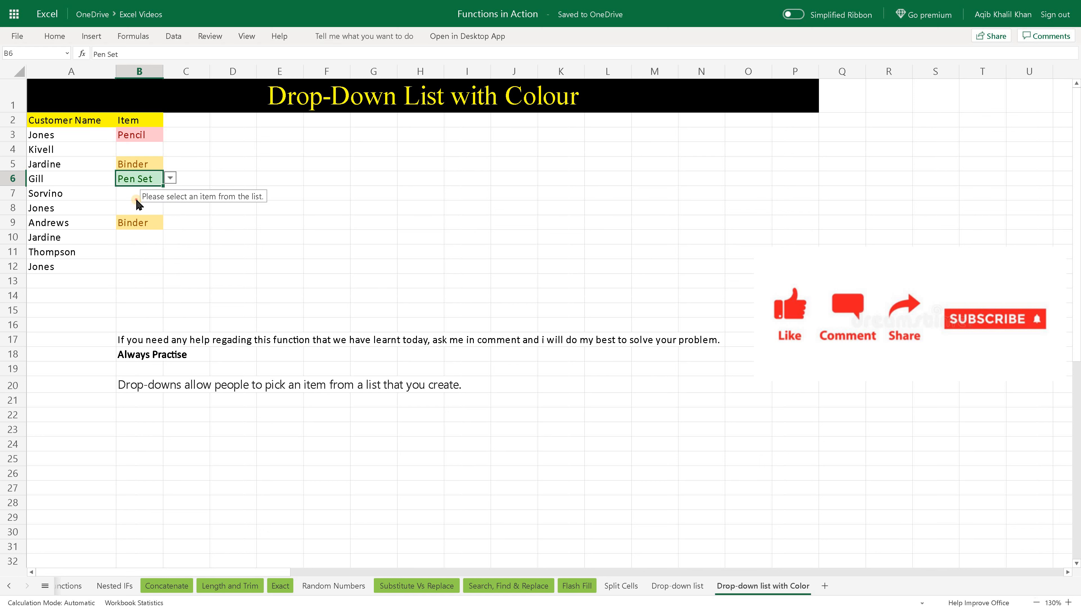
pyautogui.click(138, 195)
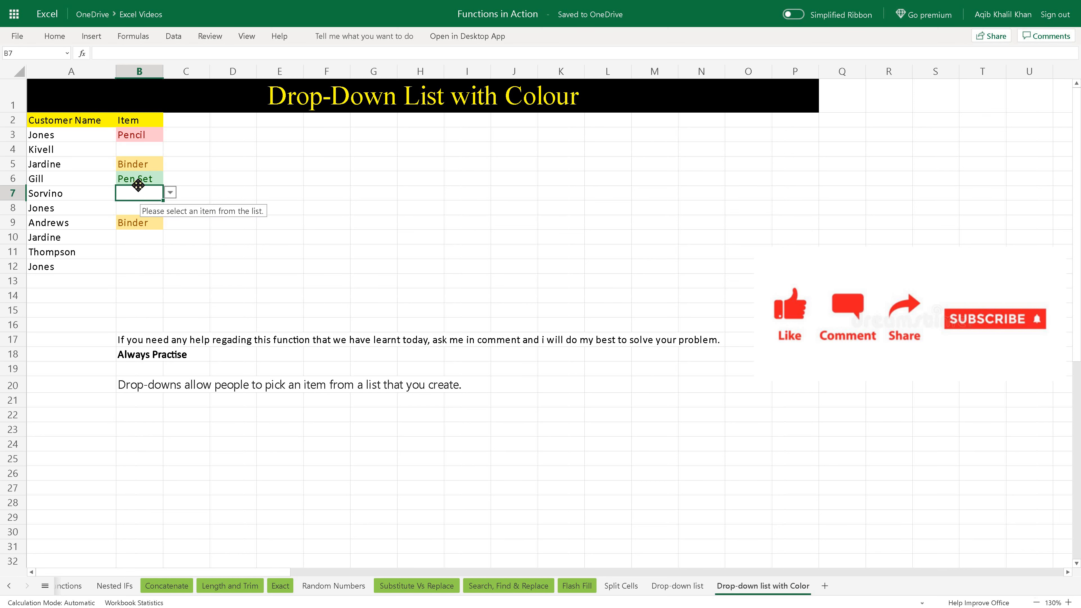
pyautogui.click(152, 135)
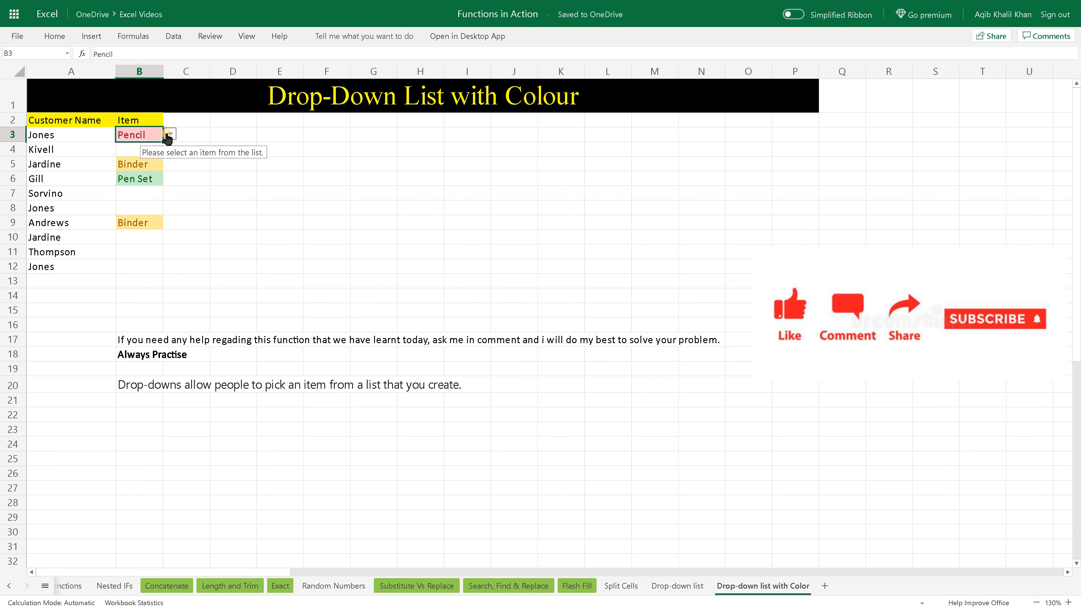
pyautogui.click(169, 134)
pyautogui.click(226, 209)
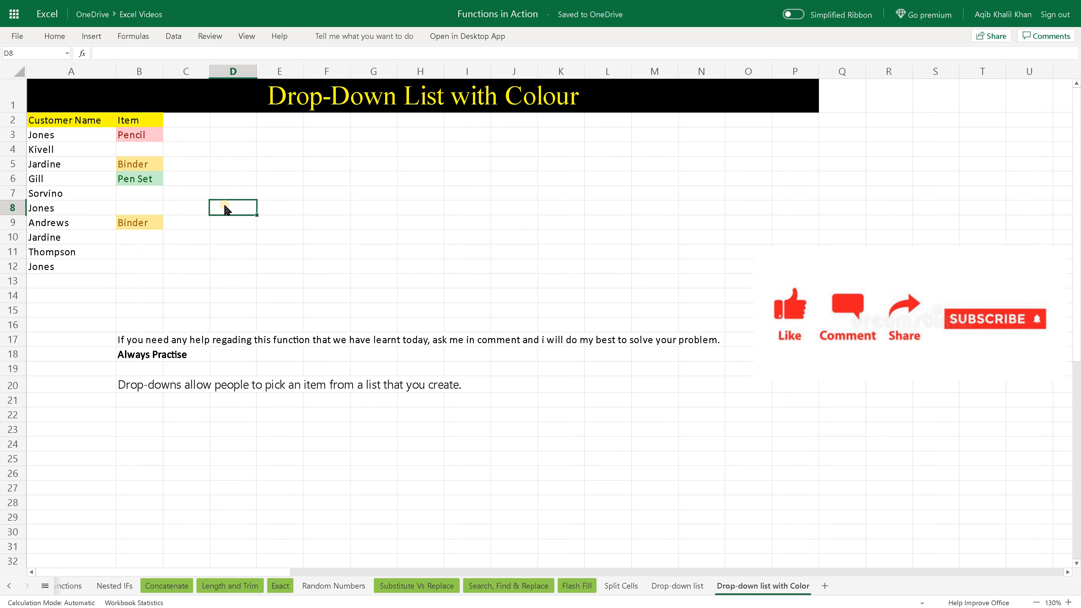
# Choose Binder from the drop-down list in B3 and Pencil from the one in B9.
pyautogui.click(145, 139)
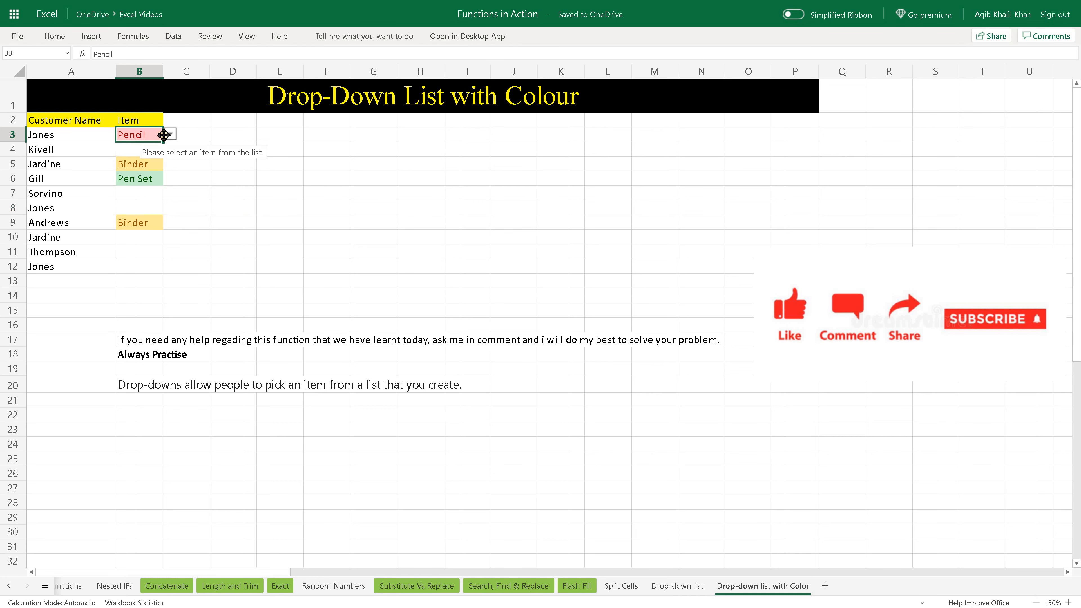
pyautogui.click(167, 135)
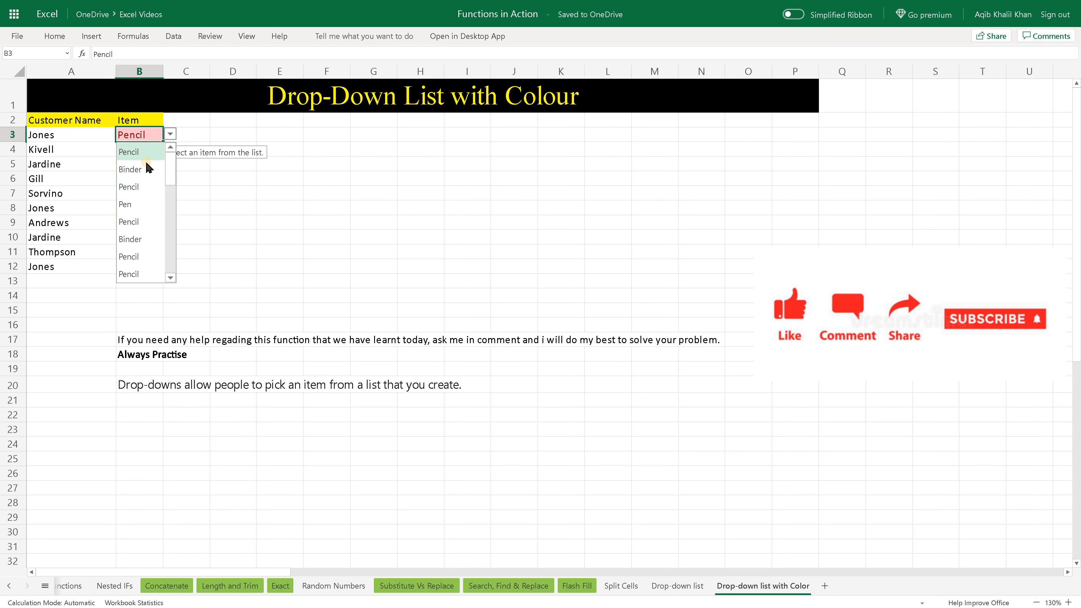
pyautogui.click(138, 169)
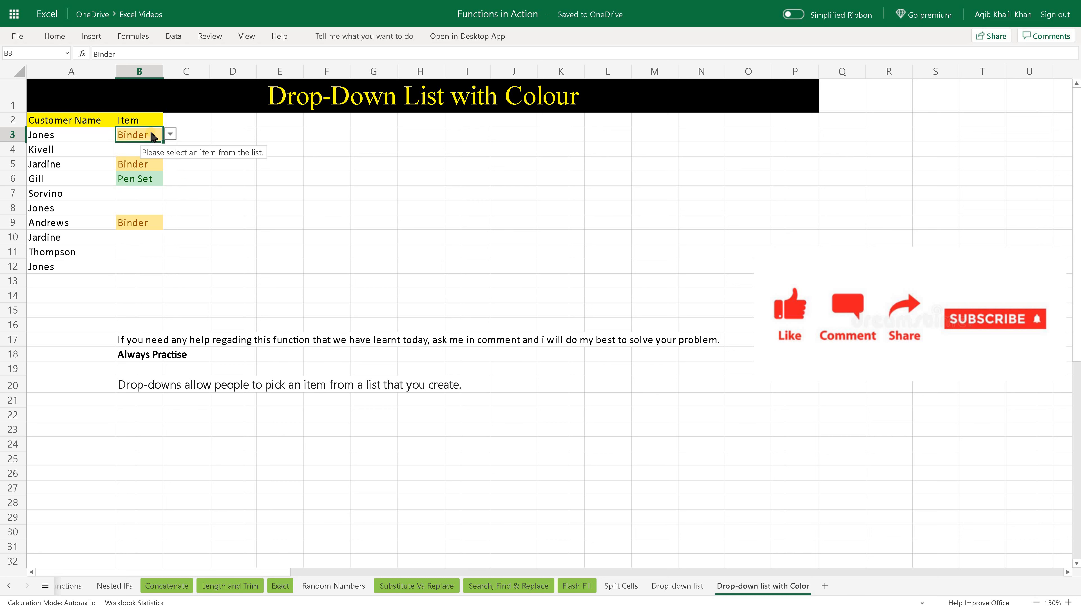
pyautogui.click(133, 225)
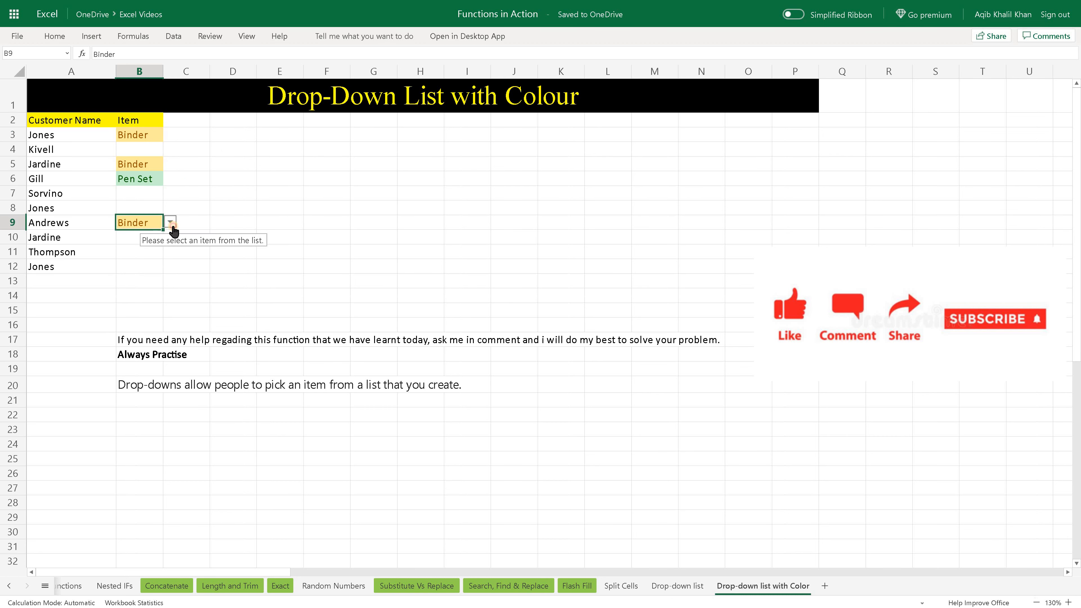
pyautogui.click(170, 221)
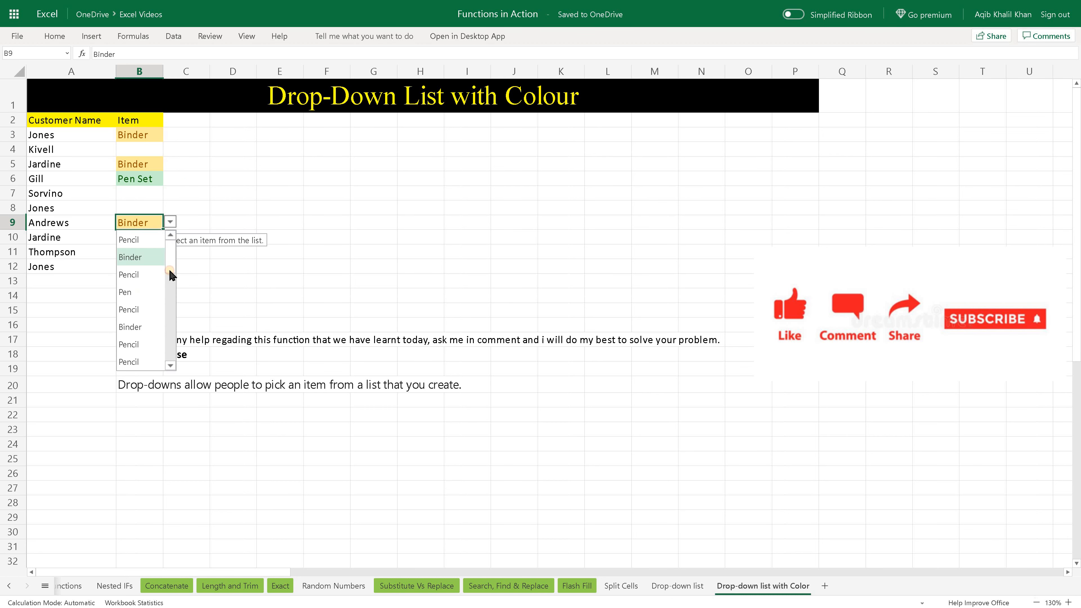
pyautogui.click(145, 276)
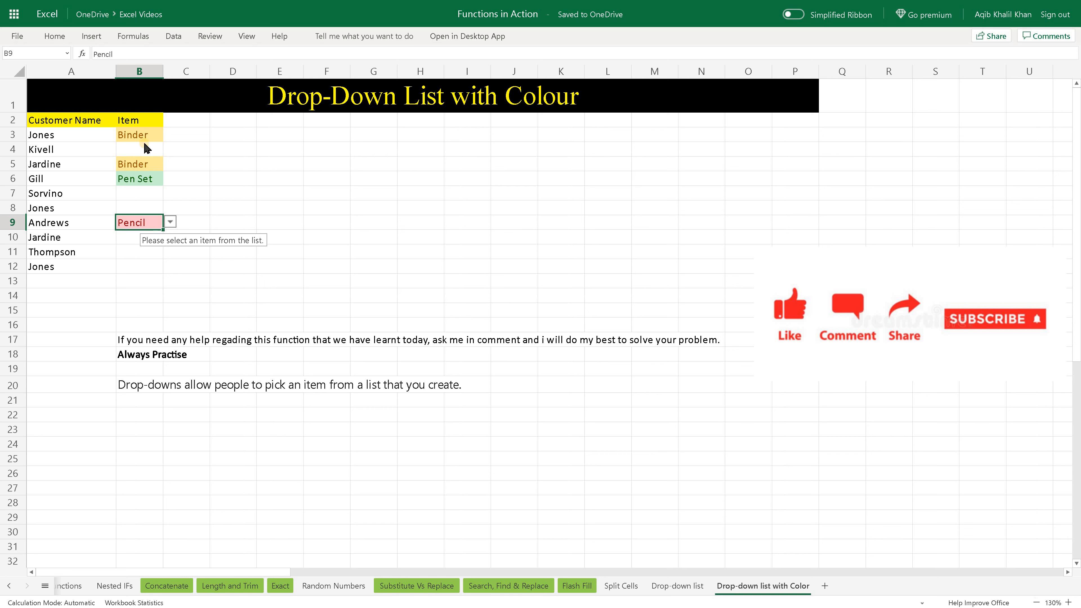
pyautogui.moveTo(145, 138); pyautogui.dragTo(130, 277)
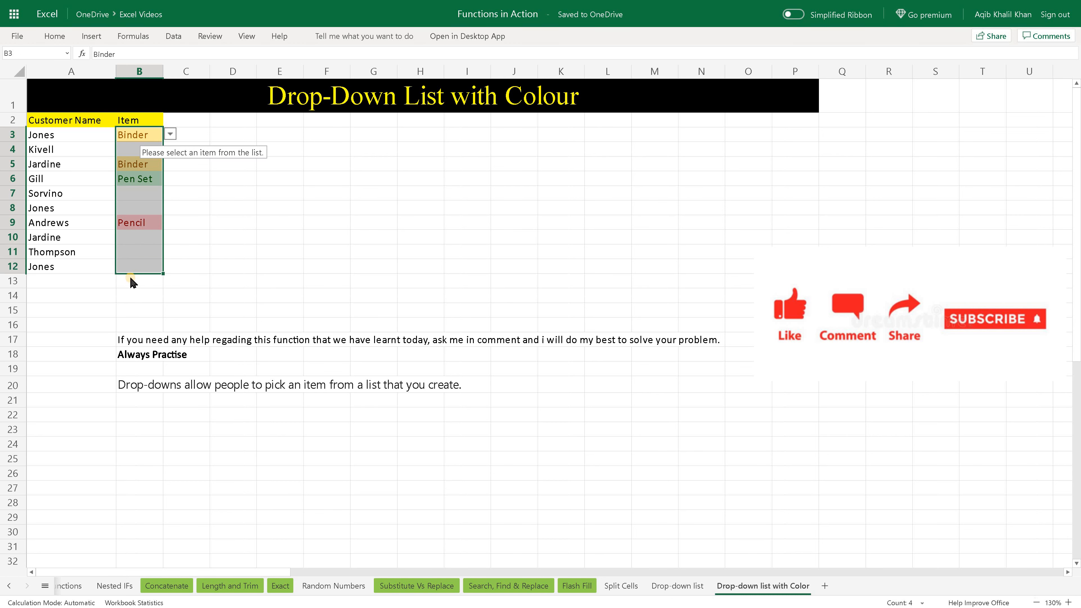
pyautogui.click(131, 280)
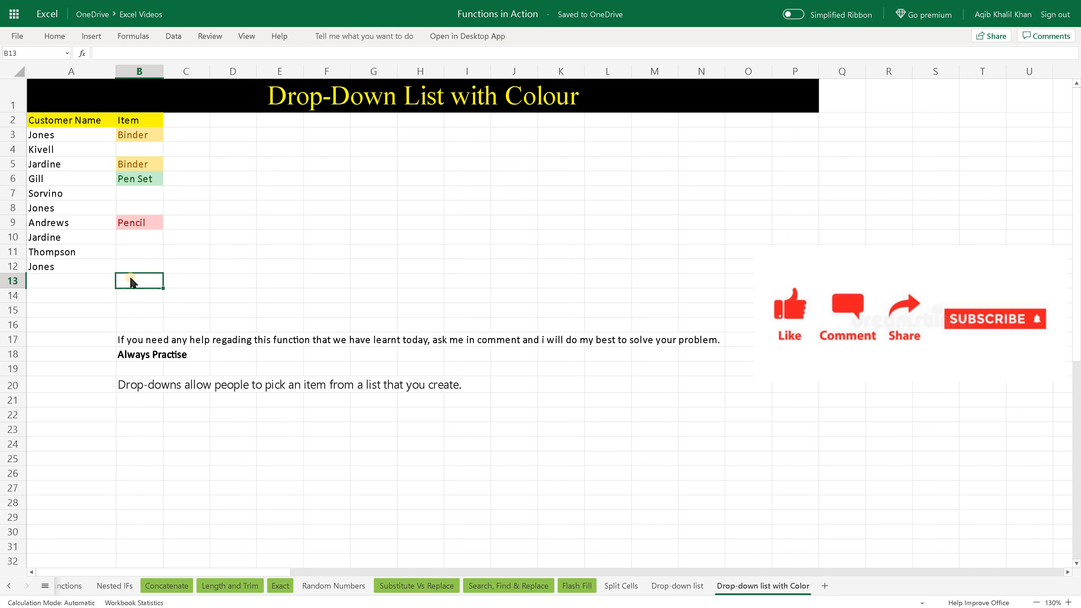